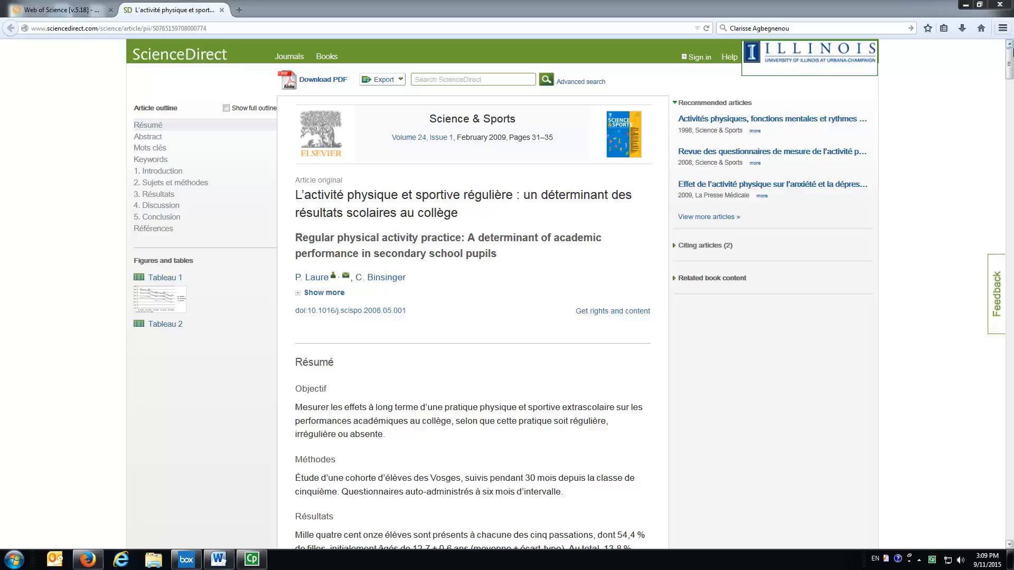
Scroll through the ScienceDirect article to examine its French résumé, English abstract and keywords.
{"action": "left_click_drag", "start_coordinate": [1009, 66], "coordinate": [1009, 94]}
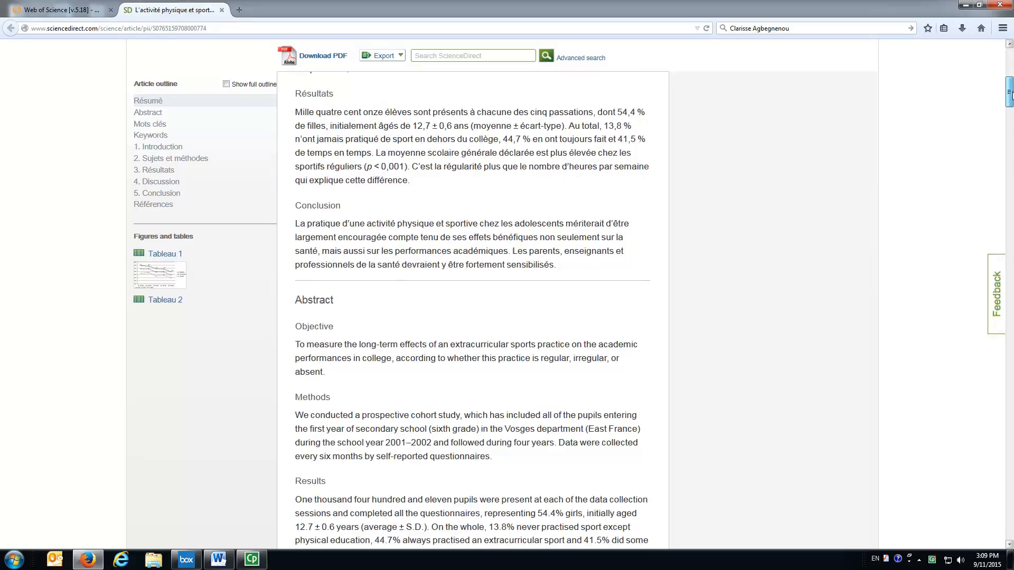
{"action": "left_click_drag", "start_coordinate": [1009, 93], "coordinate": [1009, 66]}
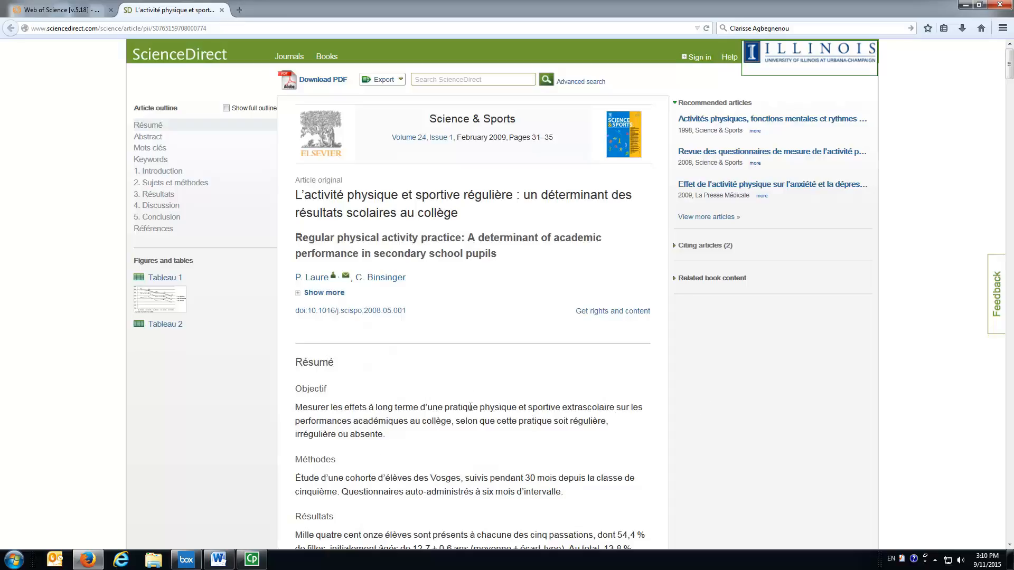
{"action": "scroll", "coordinate": [711, 353], "scroll_direction": "down", "scroll_amount": 8}
{"action": "scroll", "coordinate": [468, 450], "scroll_direction": "up", "scroll_amount": 7}
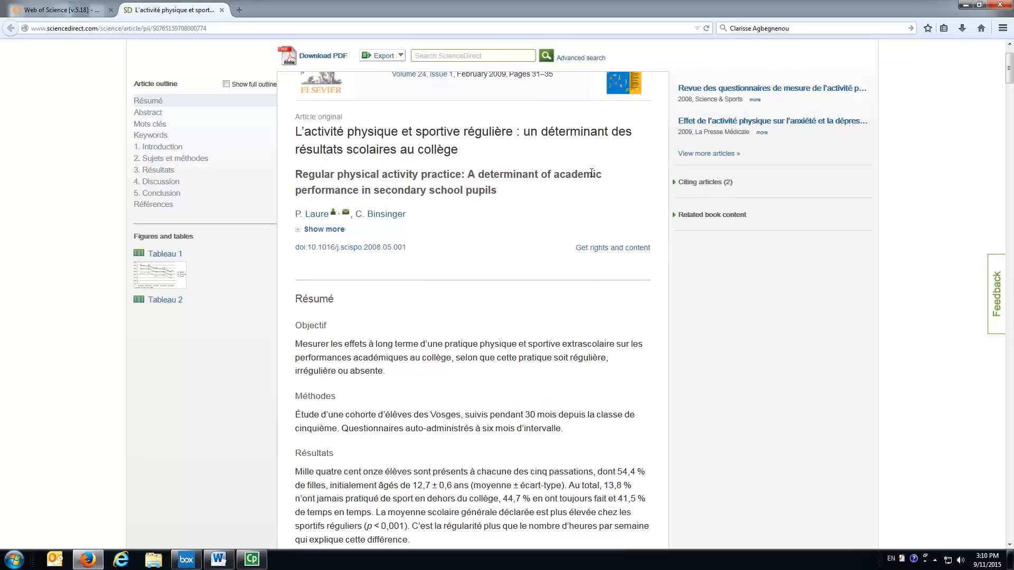
{"action": "scroll", "coordinate": [523, 425], "scroll_direction": "down", "scroll_amount": 2}
{"action": "scroll", "coordinate": [523, 426], "scroll_direction": "down", "scroll_amount": 12}
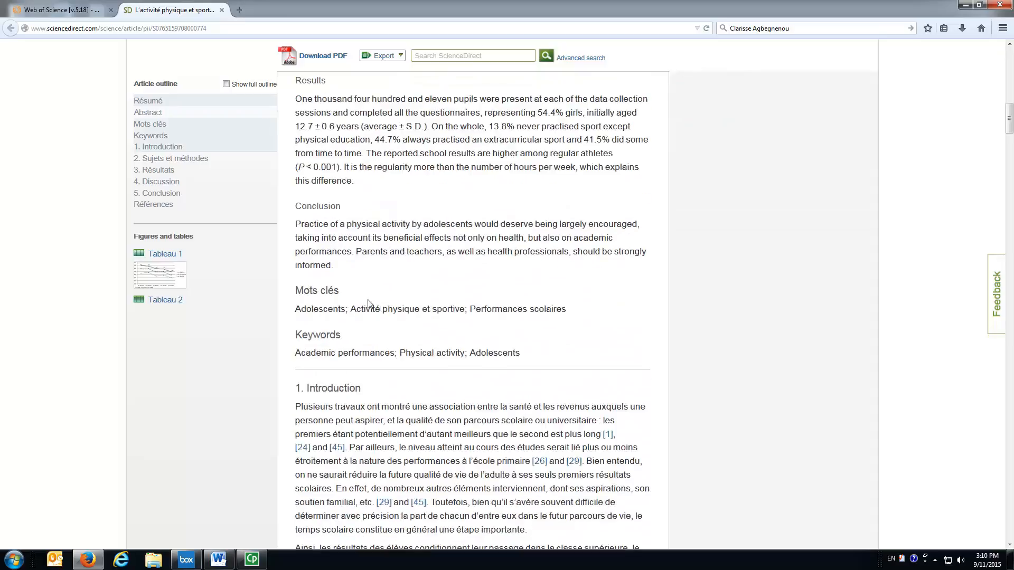
{"action": "scroll", "coordinate": [647, 448], "scroll_direction": "up", "scroll_amount": 7}
{"action": "scroll", "coordinate": [611, 449], "scroll_direction": "up", "scroll_amount": 8}
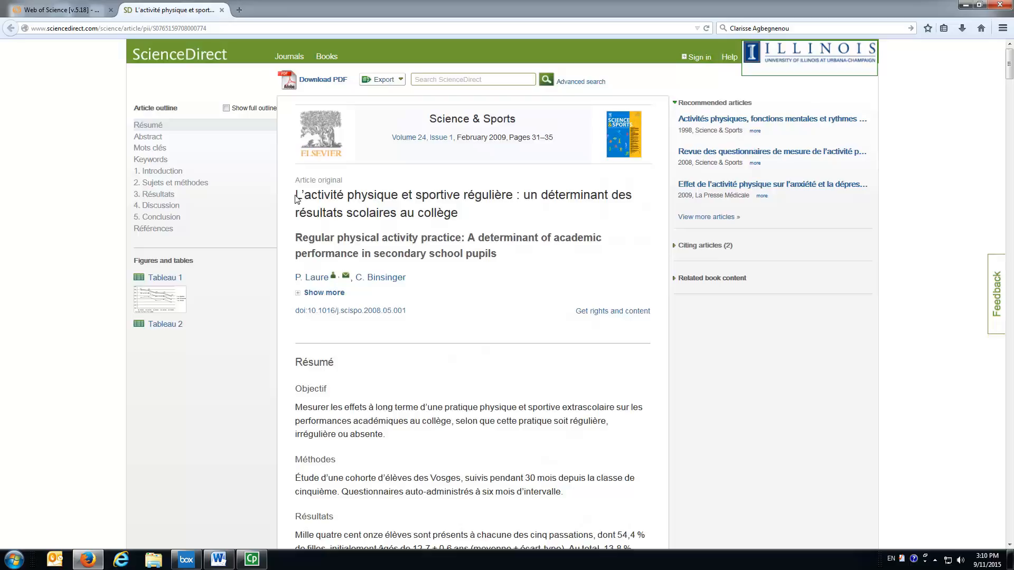
Select the French title, author names, French résumé section and Mots clés keywords together and copy them.
{"action": "left_click_drag", "start_coordinate": [297, 195], "coordinate": [463, 222]}
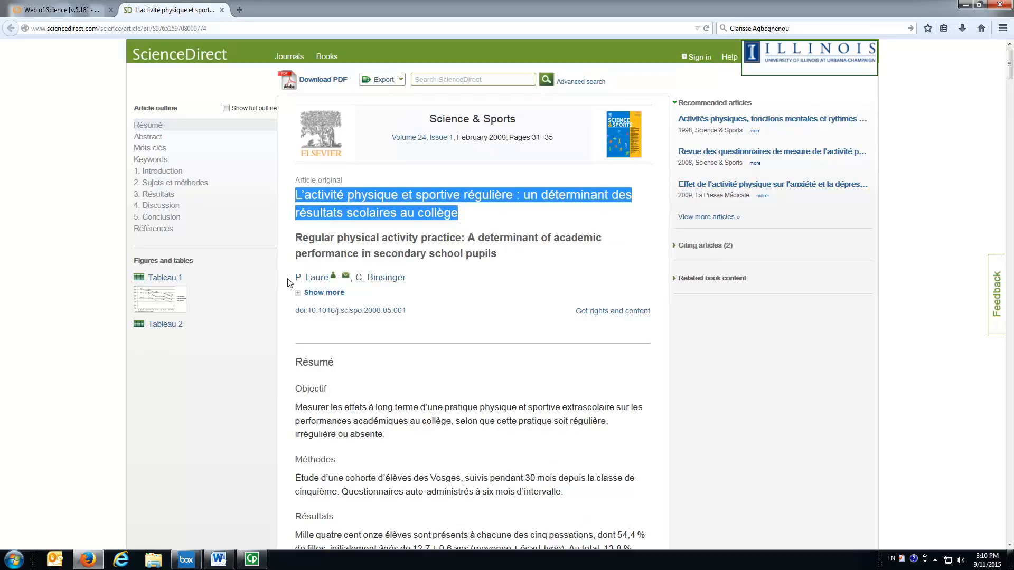
{"action": "left_click_drag", "start_coordinate": [294, 278], "coordinate": [415, 288]}
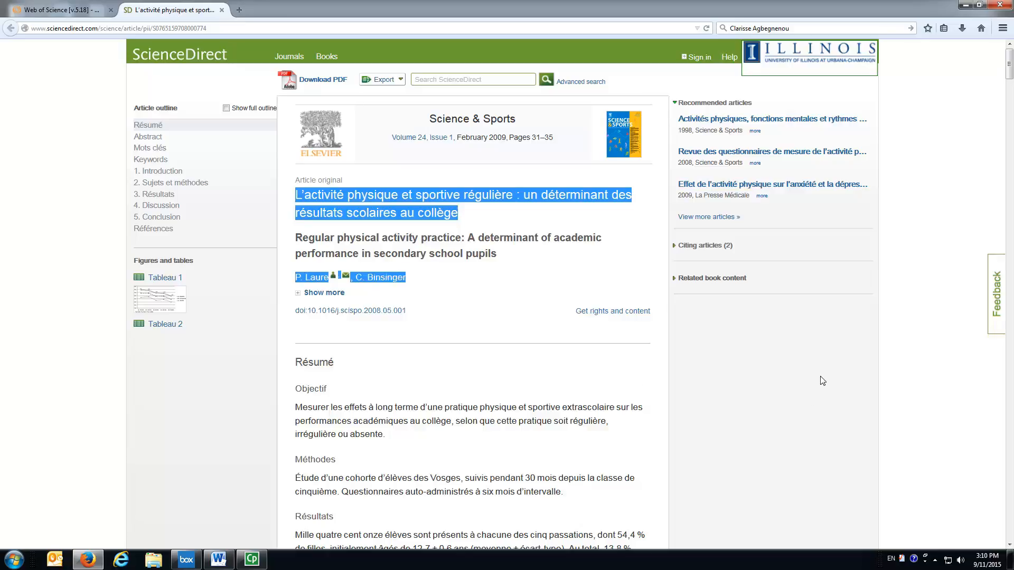
{"action": "key", "text": "ctrl+minus"}
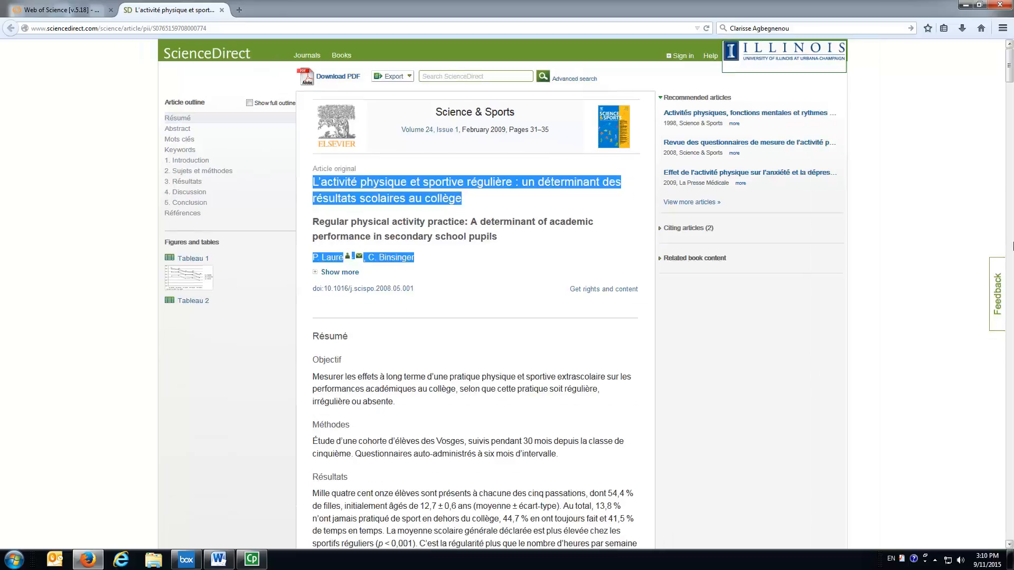
{"action": "left_click_drag", "start_coordinate": [1011, 62], "coordinate": [1011, 76]}
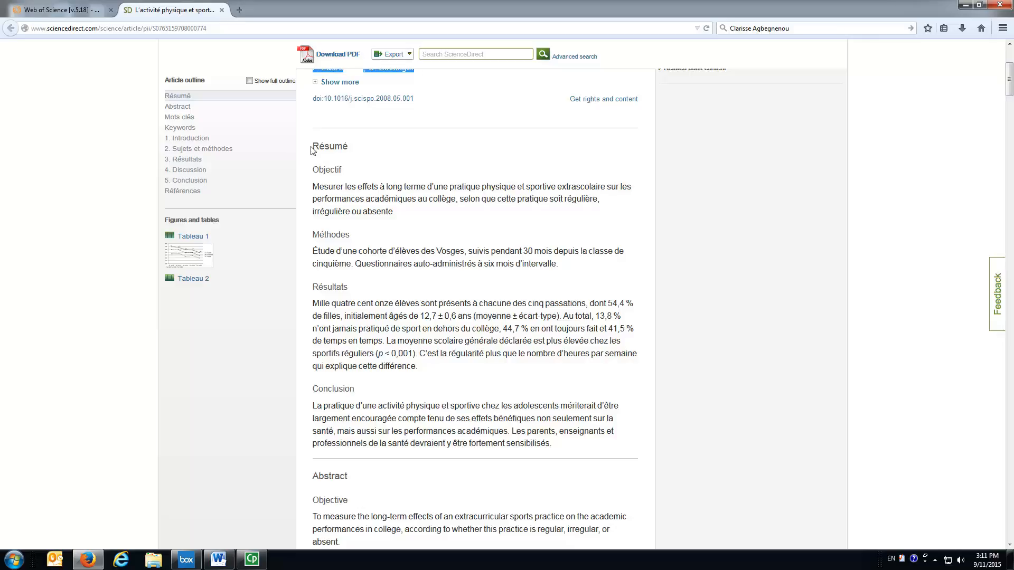
{"action": "left_click_drag", "start_coordinate": [311, 147], "coordinate": [568, 449]}
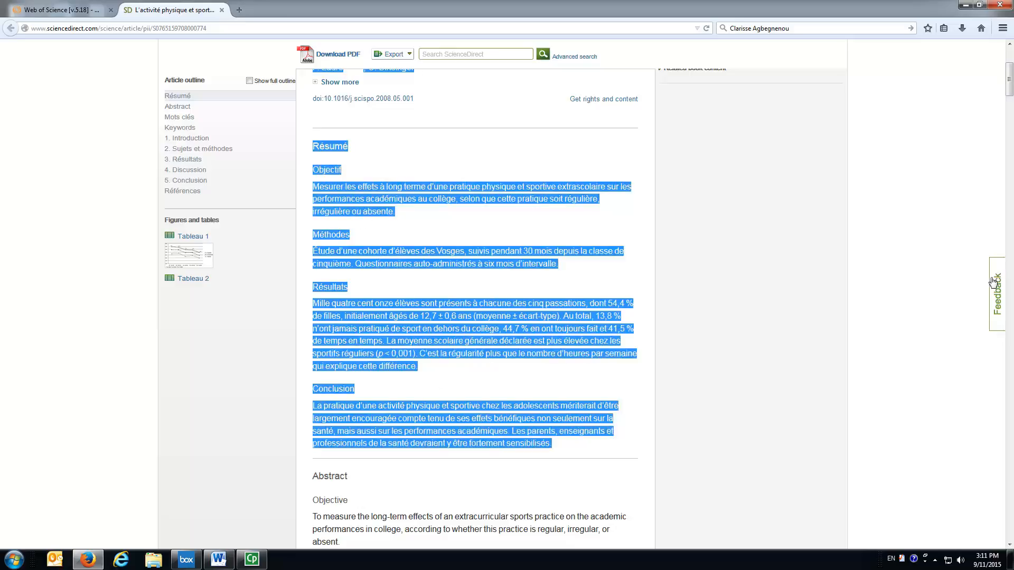
{"action": "left_click_drag", "start_coordinate": [1009, 79], "coordinate": [1009, 115]}
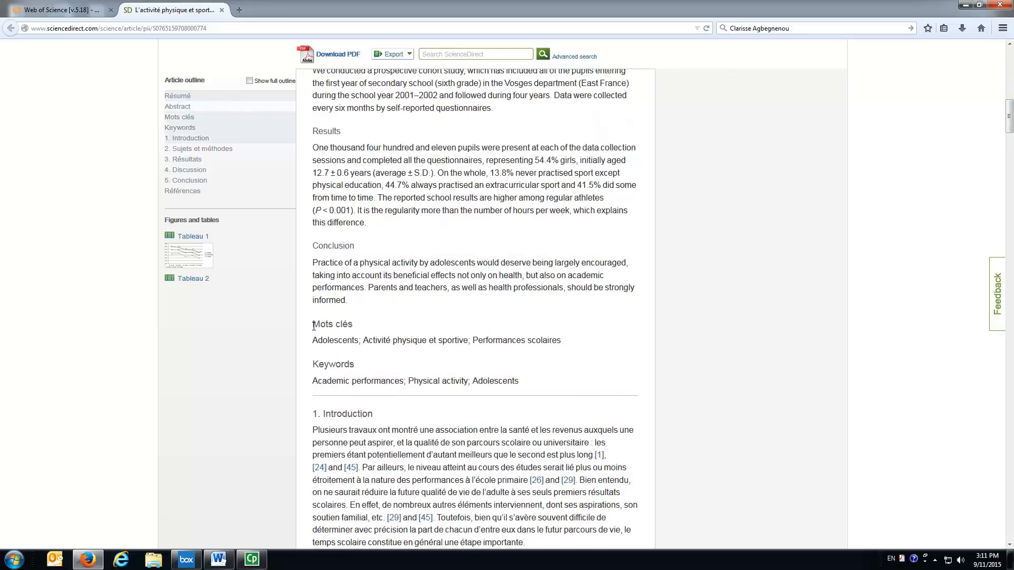
{"action": "left_click_drag", "start_coordinate": [313, 326], "coordinate": [605, 344]}
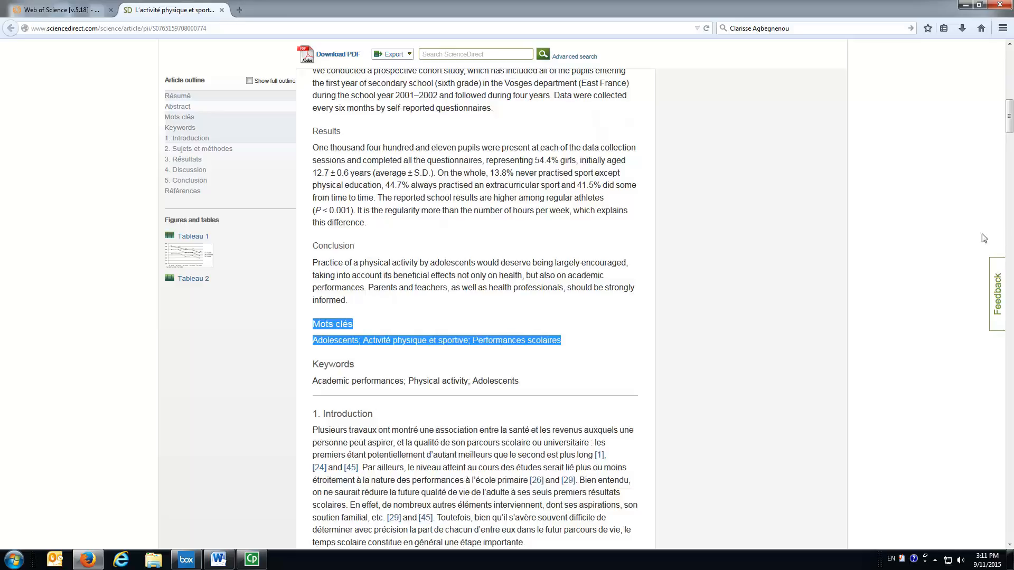
{"action": "left_click_drag", "start_coordinate": [1009, 118], "coordinate": [1009, 76]}
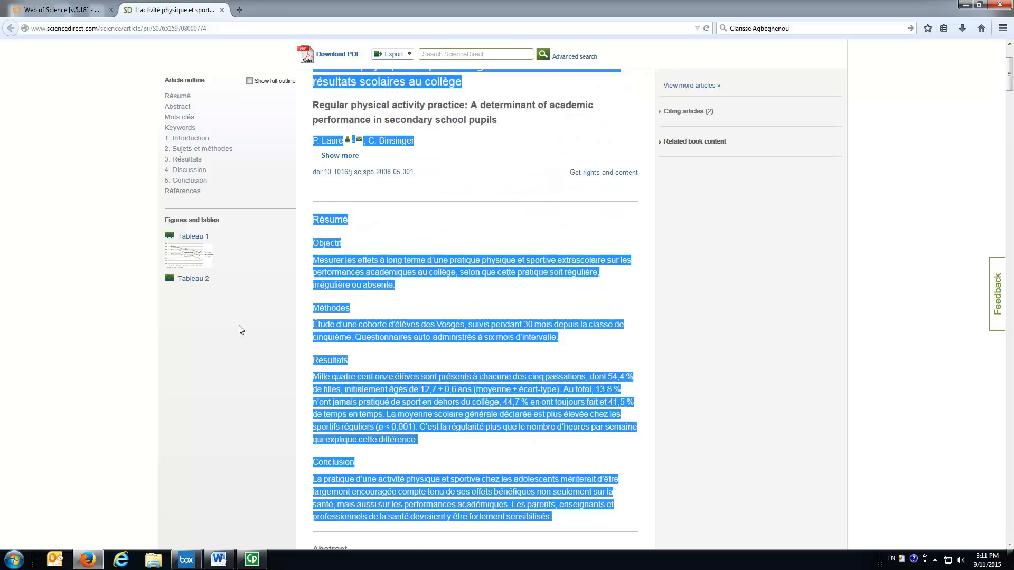
{"action": "right_click", "coordinate": [333, 272]}
{"action": "left_click", "coordinate": [352, 279]}
Switch to Word and paste the copied article text into the blank document, keeping text only.
{"action": "left_click", "coordinate": [220, 560]}
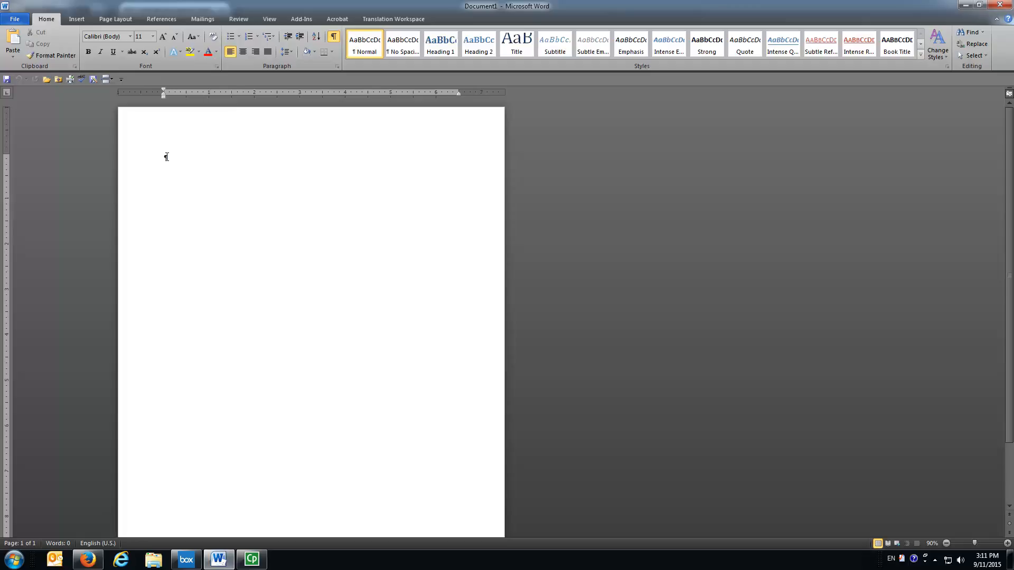
{"action": "right_click", "coordinate": [165, 157]}
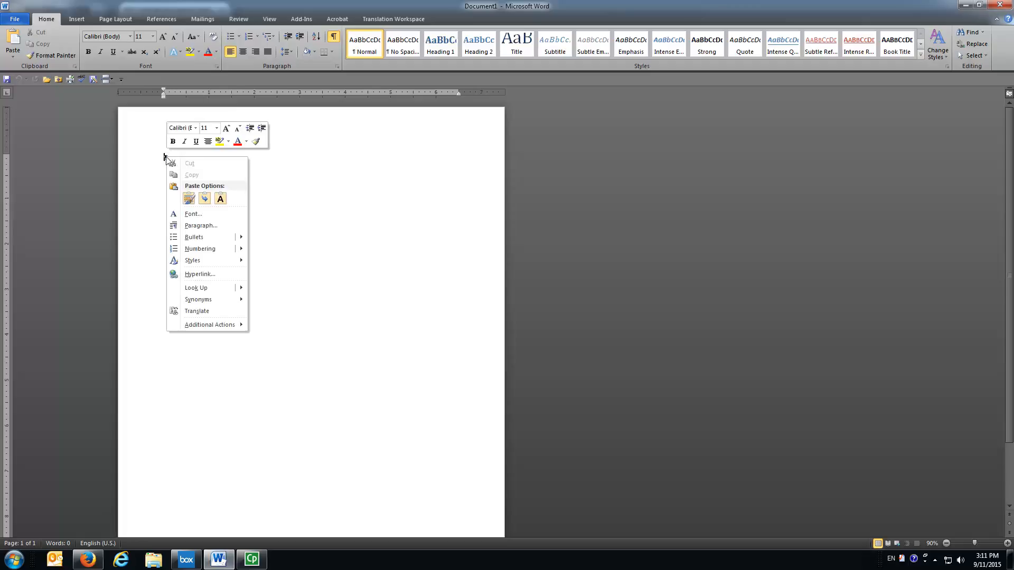
{"action": "left_click", "coordinate": [220, 199]}
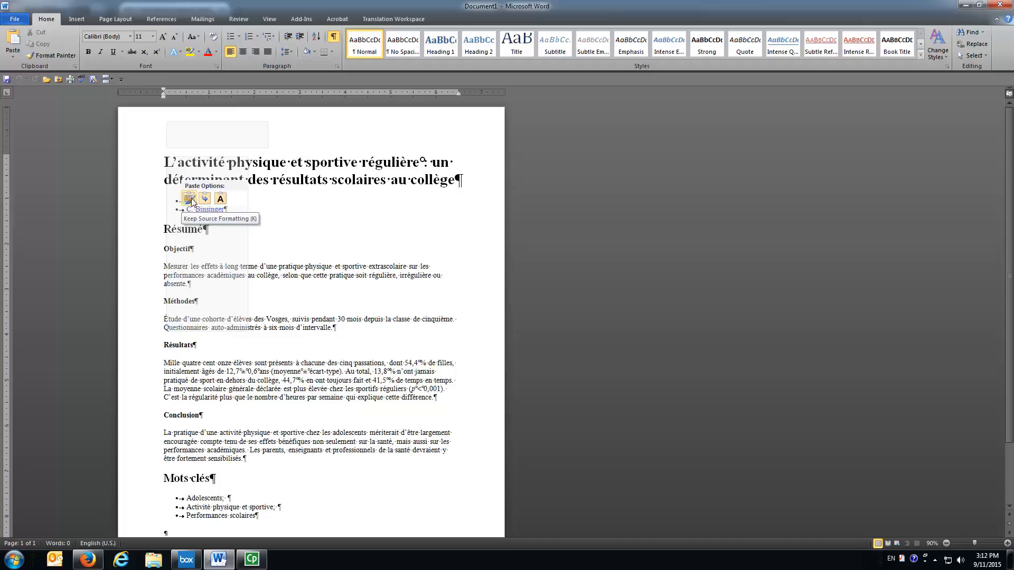
{"action": "left_click", "coordinate": [221, 199]}
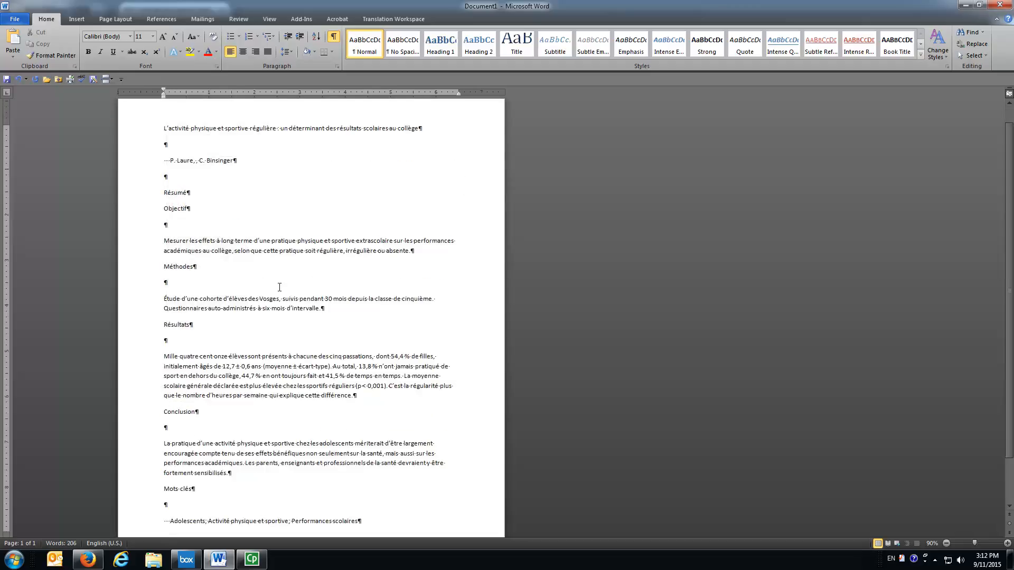
Delete the empty paragraphs between the title, authors, headings and section texts of the pasted content.
{"action": "scroll", "coordinate": [316, 384], "scroll_direction": "down", "scroll_amount": 2}
{"action": "scroll", "coordinate": [384, 472], "scroll_direction": "up", "scroll_amount": 3}
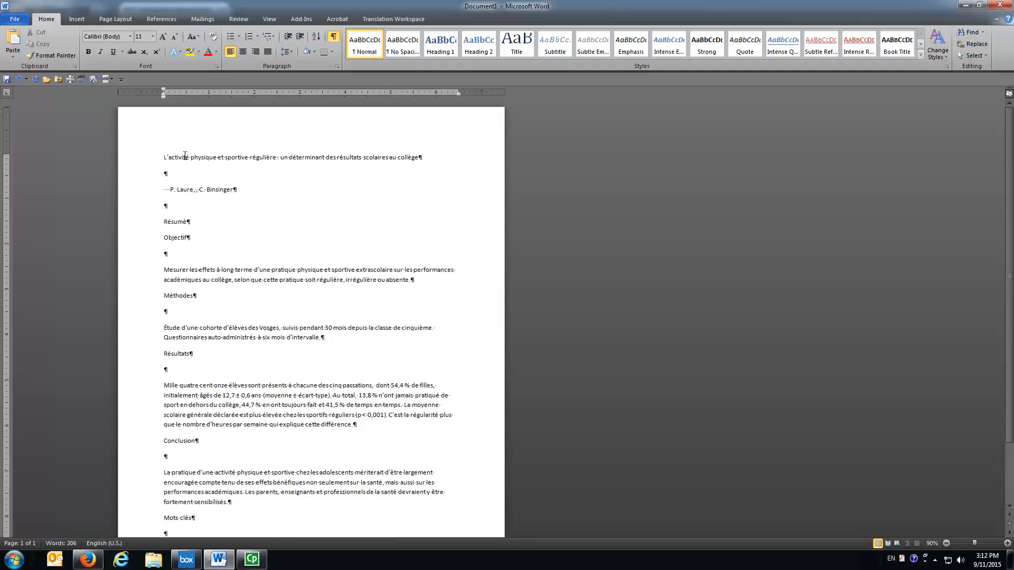
{"action": "key", "text": "Delete"}
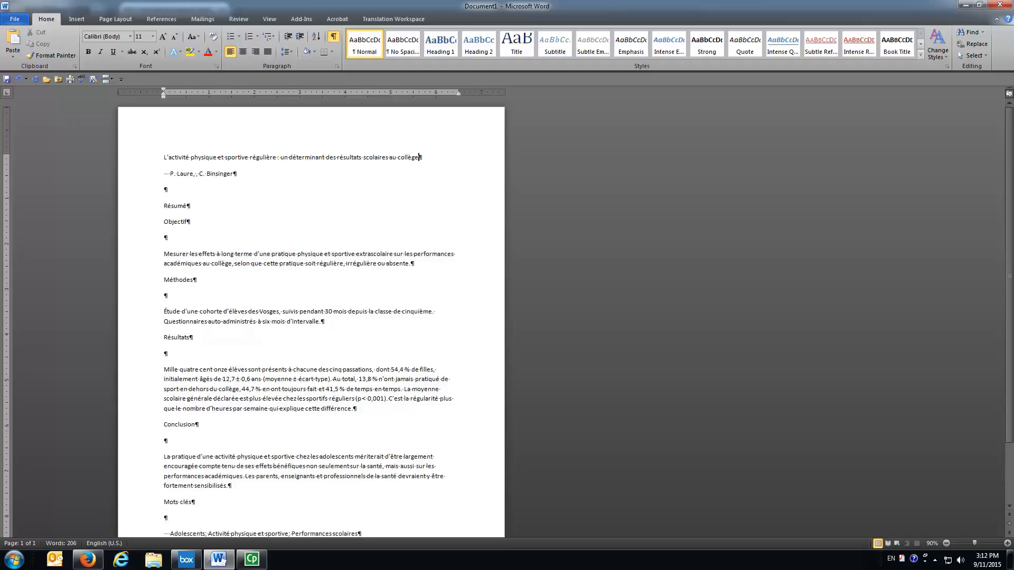
{"action": "key", "text": "BackSpace"}
{"action": "left_click", "coordinate": [173, 223]}
{"action": "key", "text": "BackSpace"}
{"action": "left_click", "coordinate": [174, 262]}
{"action": "key", "text": "BackSpace"}
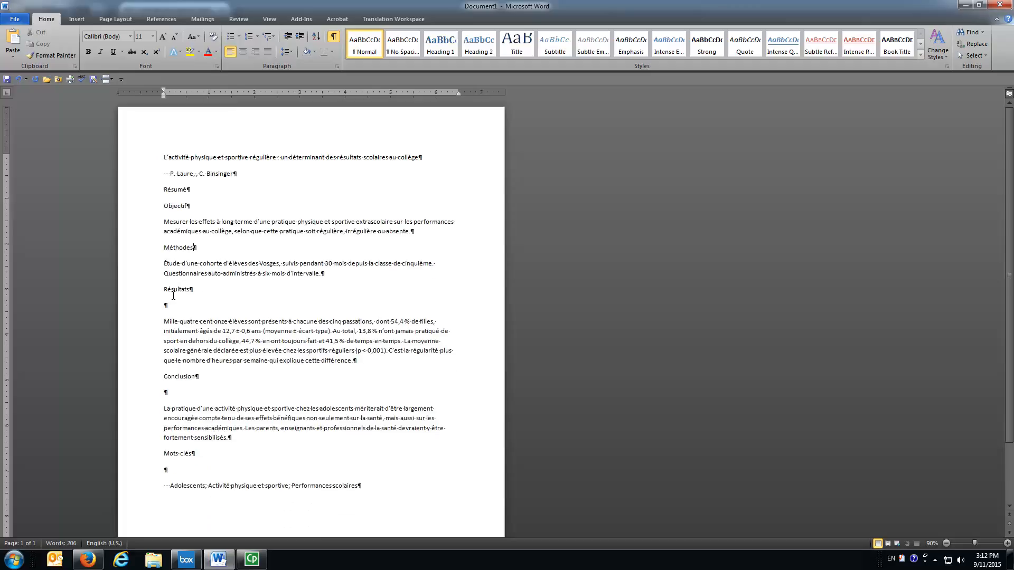
{"action": "left_click", "coordinate": [171, 306]}
{"action": "key", "text": "BackSpace"}
{"action": "left_click", "coordinate": [179, 374]}
{"action": "key", "text": "BackSpace"}
{"action": "left_click", "coordinate": [171, 436]}
{"action": "key", "text": "BackSpace"}
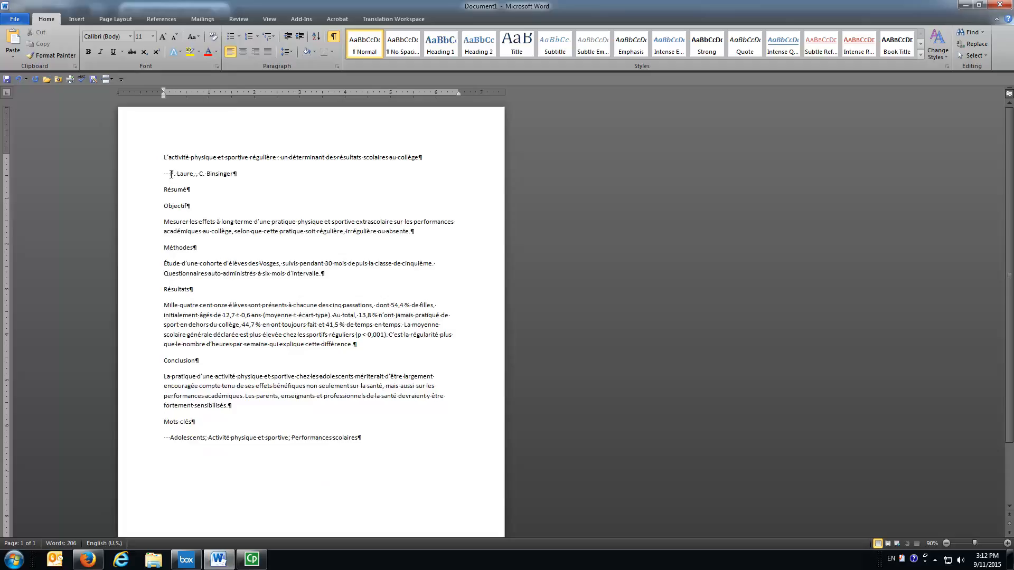
Remove the leading spaces before the author line and before the keywords line.
{"action": "key", "text": "BackSpace"}
{"action": "key", "text": "BackSpace"}
{"action": "key", "text": "BackSpace"}
{"action": "key", "text": "BackSpace"}
{"action": "left_click", "coordinate": [172, 437]}
{"action": "key", "text": "BackSpace"}
{"action": "key", "text": "BackSpace"}
{"action": "key", "text": "BackSpace"}
{"action": "key", "text": "BackSpace"}
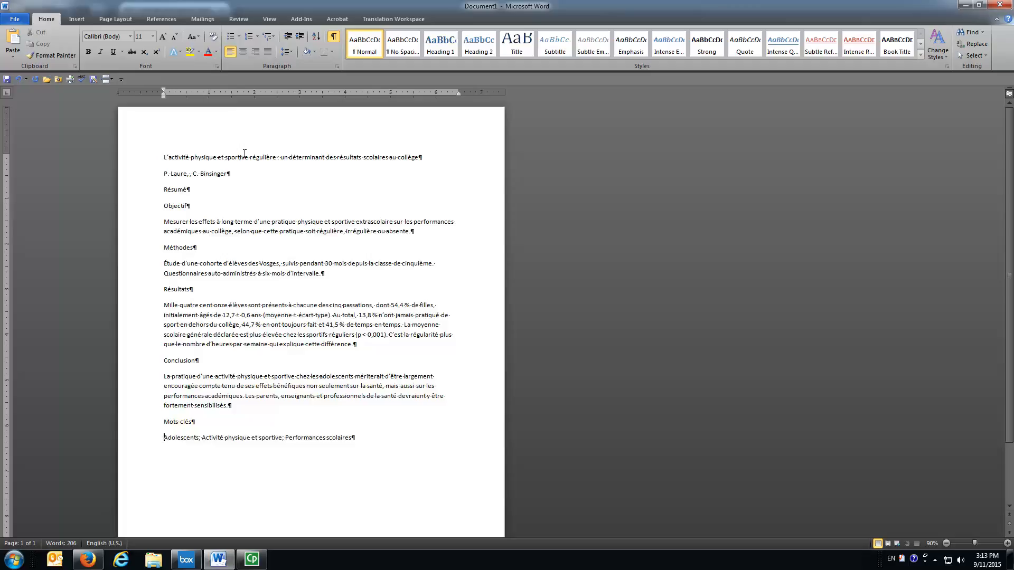
Save the document as FR_Exercie_Health in the Desktop's Exercise_Health folder and close Word, saving the template changes.
{"action": "left_click", "coordinate": [16, 19]}
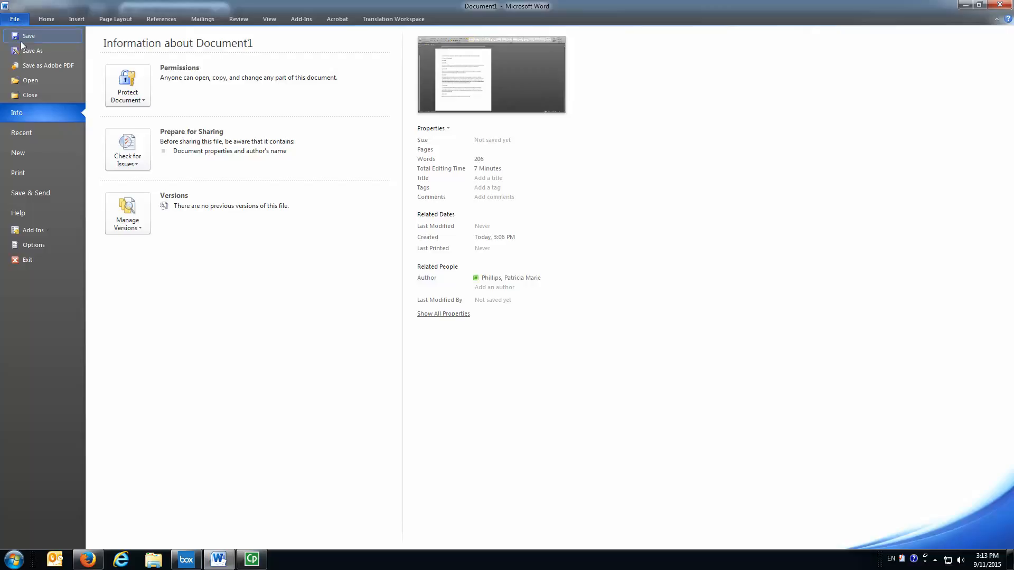
{"action": "left_click", "coordinate": [23, 49]}
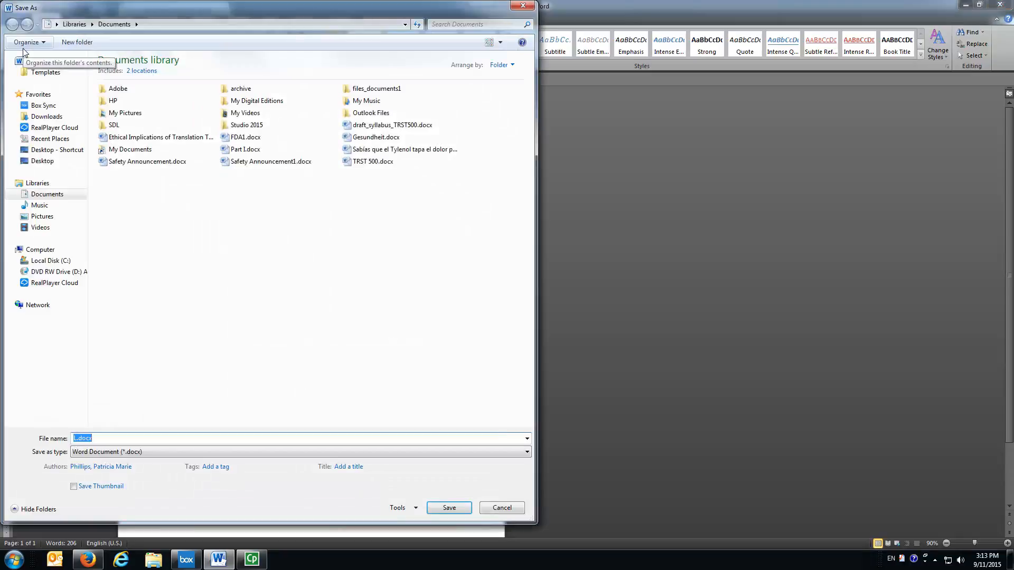
{"action": "left_click", "coordinate": [36, 161]}
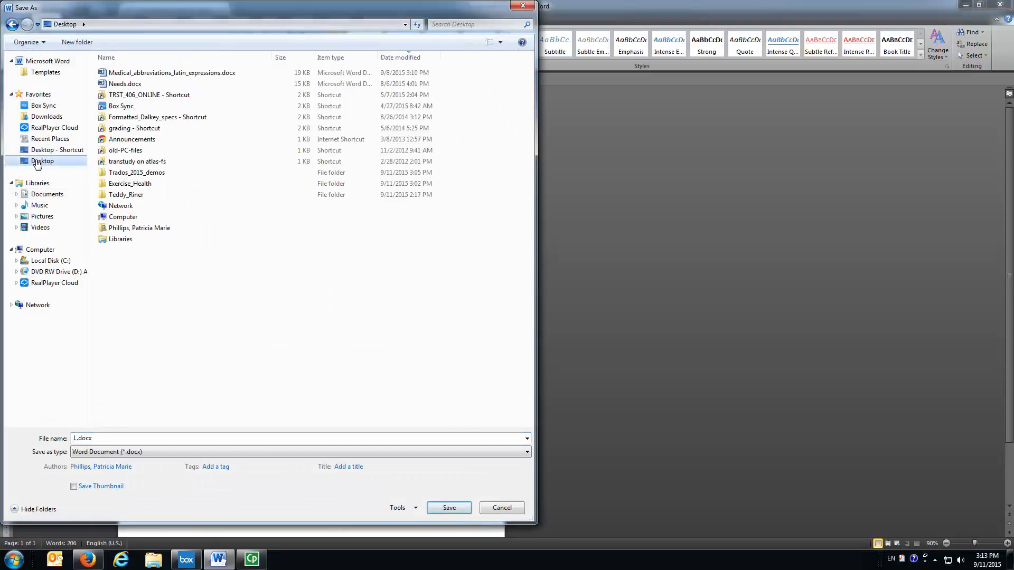
{"action": "double_click", "coordinate": [124, 184]}
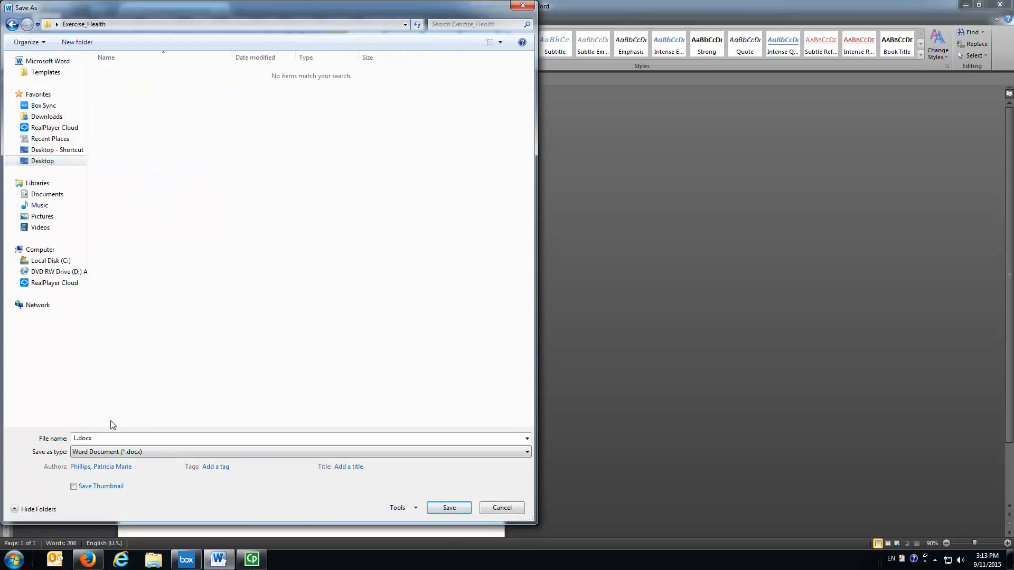
{"action": "double_click", "coordinate": [107, 437]}
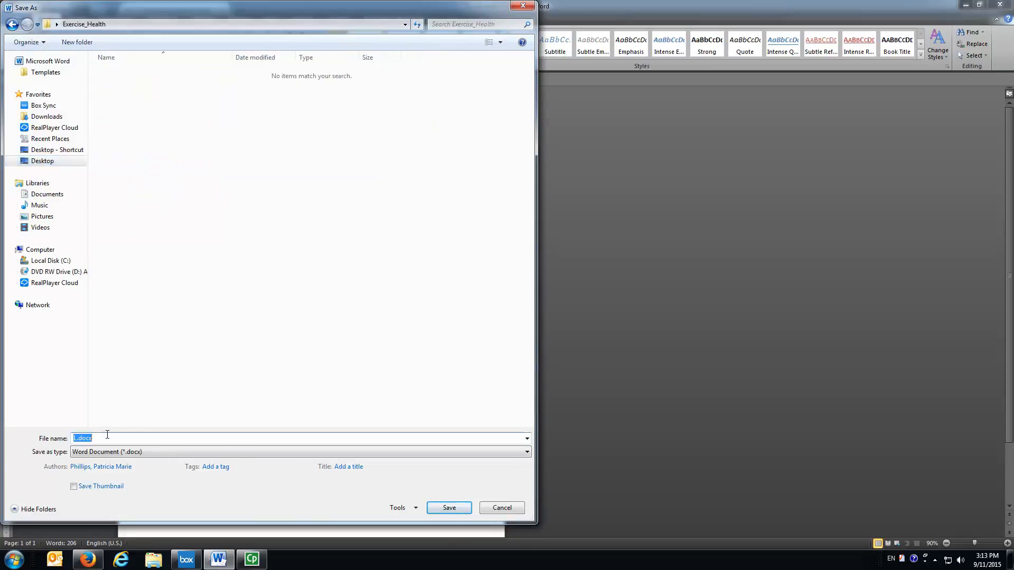
{"action": "type", "text": "FR_"}
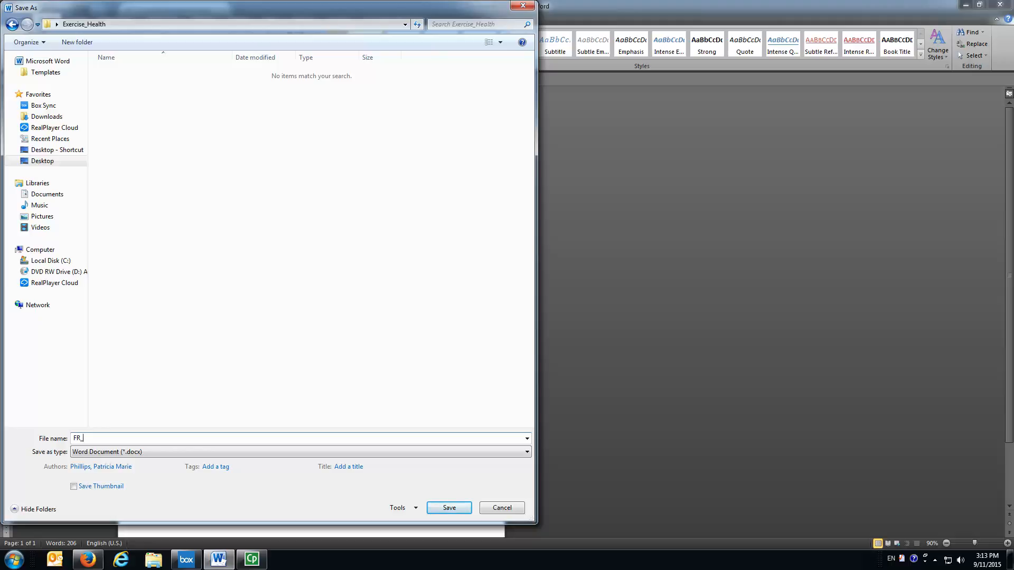
{"action": "type", "text": "xer"}
{"action": "key", "text": "BackSpace"}
{"action": "key", "text": "BackSpace"}
{"action": "type", "text": "cie_Health"}
{"action": "left_click", "coordinate": [438, 507]}
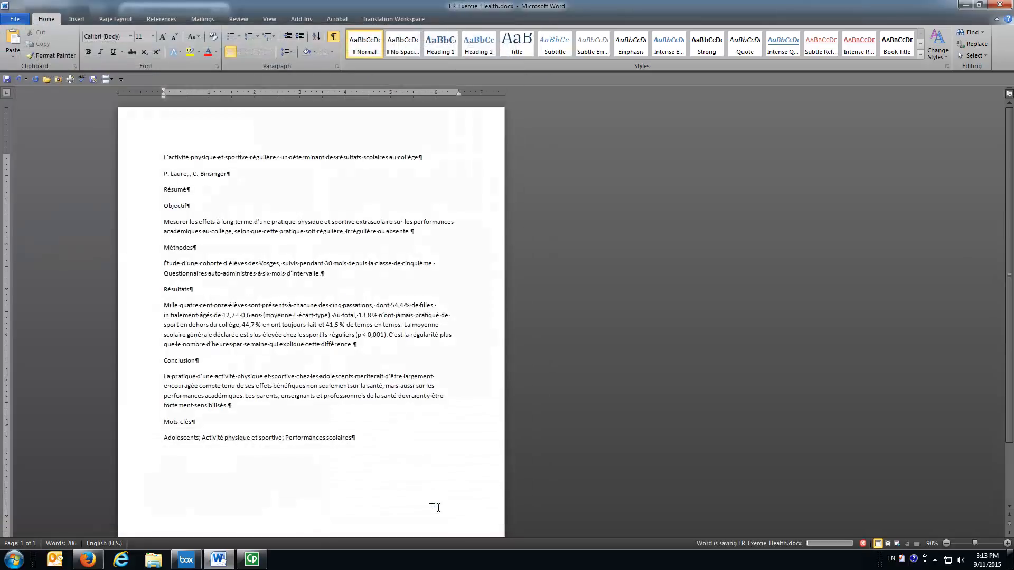
{"action": "left_click", "coordinate": [1001, 6]}
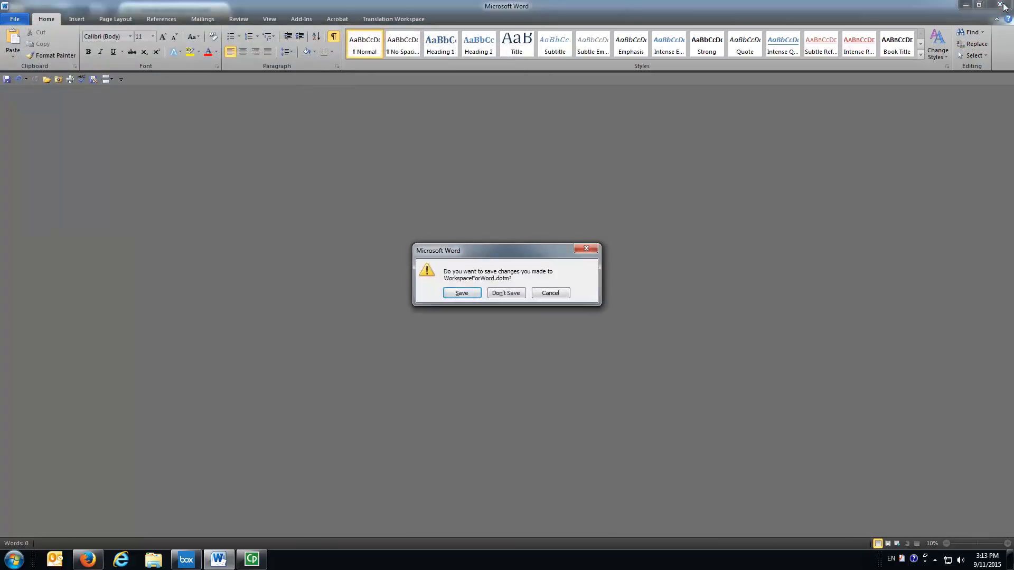
{"action": "left_click", "coordinate": [453, 292]}
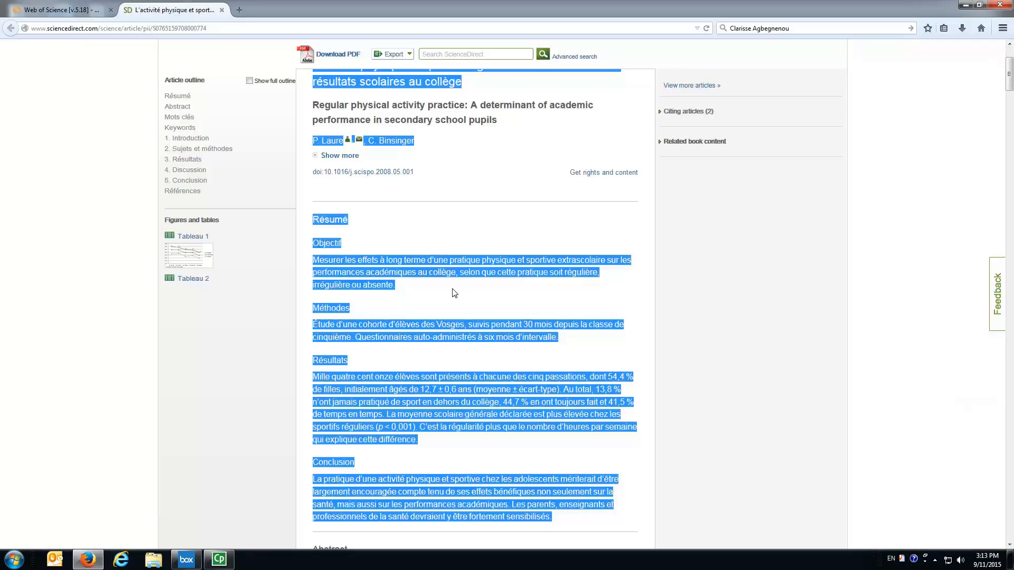
Select the English title, authors, abstract and keywords on the article page and copy them.
{"action": "left_click", "coordinate": [423, 225]}
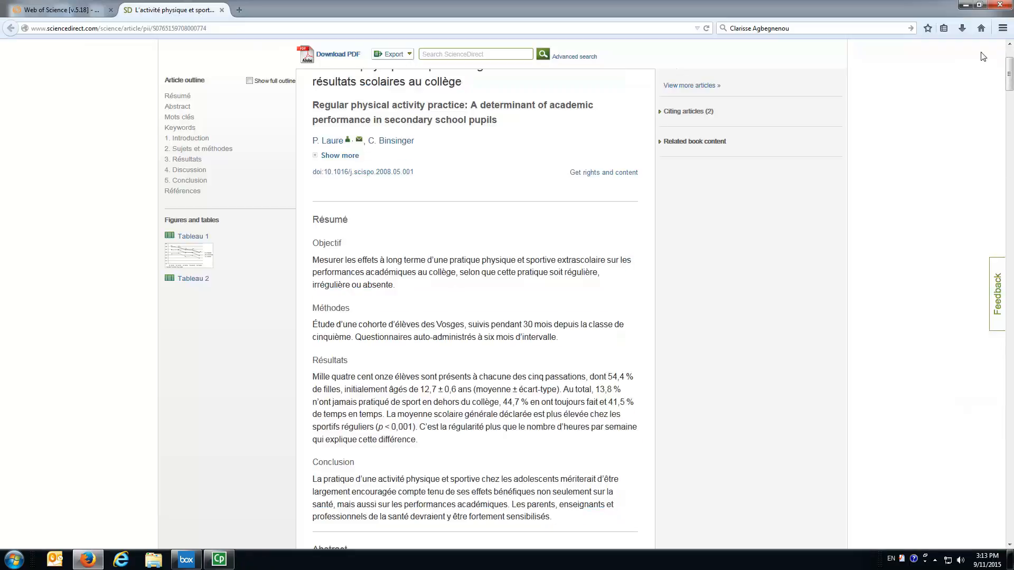
{"action": "left_click_drag", "start_coordinate": [1010, 79], "coordinate": [1010, 64]}
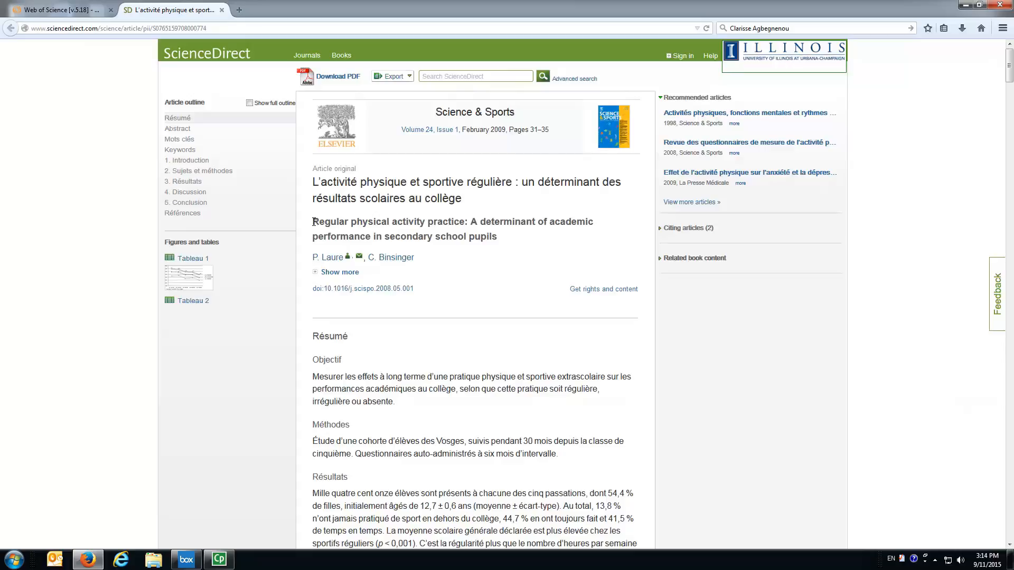
{"action": "left_click_drag", "start_coordinate": [315, 221], "coordinate": [498, 237]}
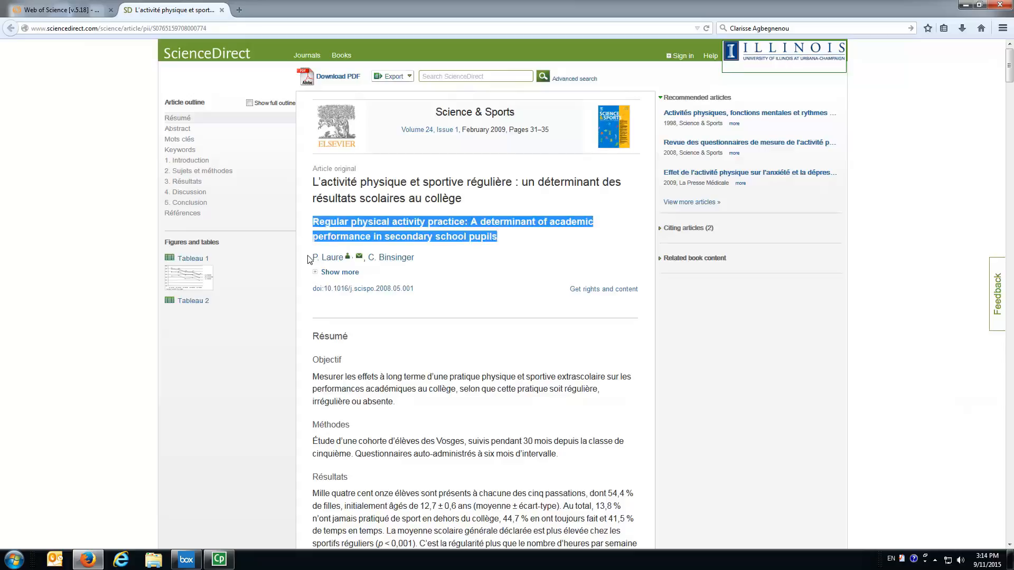
{"action": "left_click_drag", "start_coordinate": [309, 263], "coordinate": [425, 263]}
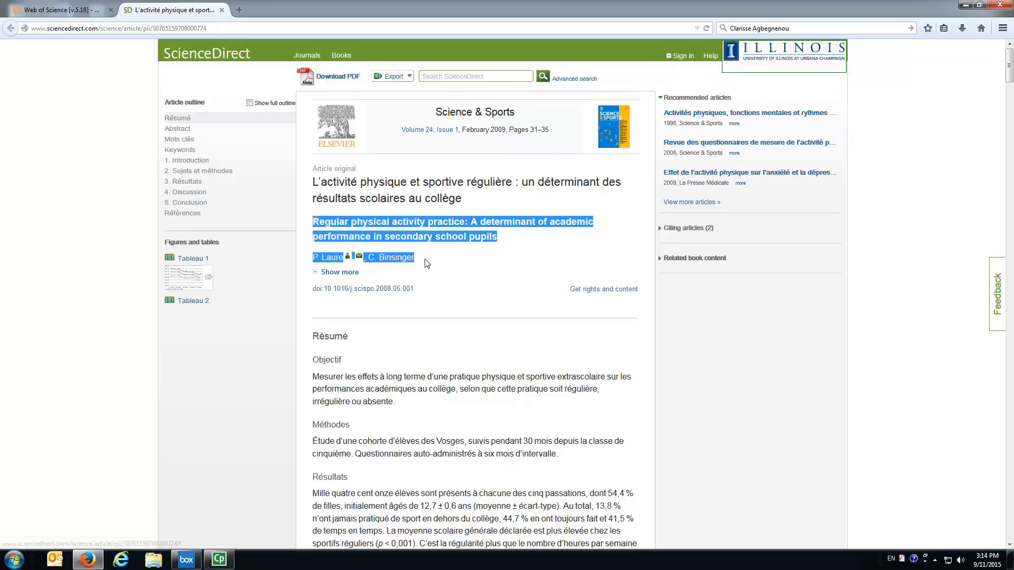
{"action": "left_click_drag", "start_coordinate": [1009, 74], "coordinate": [1010, 108]}
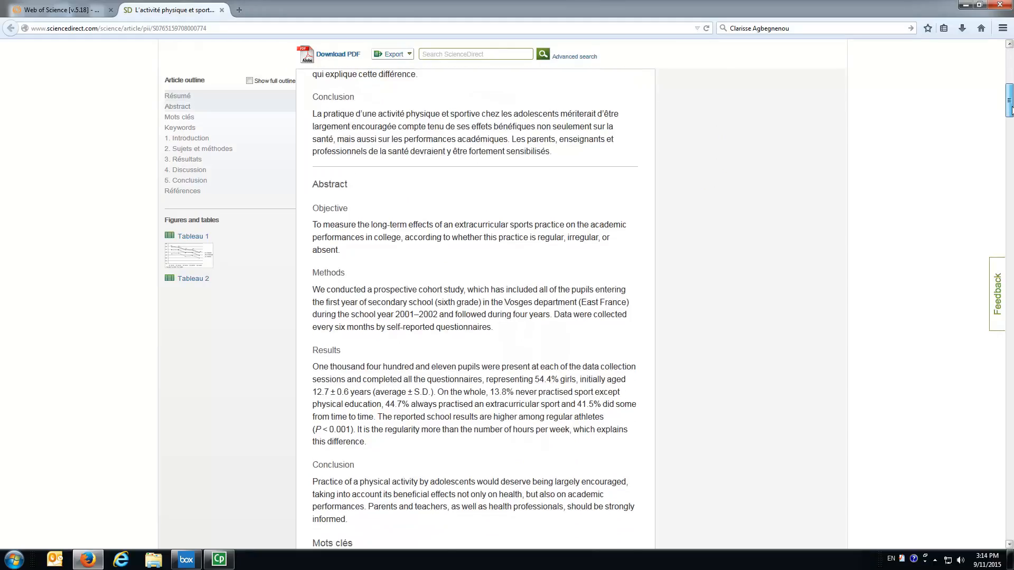
{"action": "left_click_drag", "start_coordinate": [313, 186], "coordinate": [402, 524]}
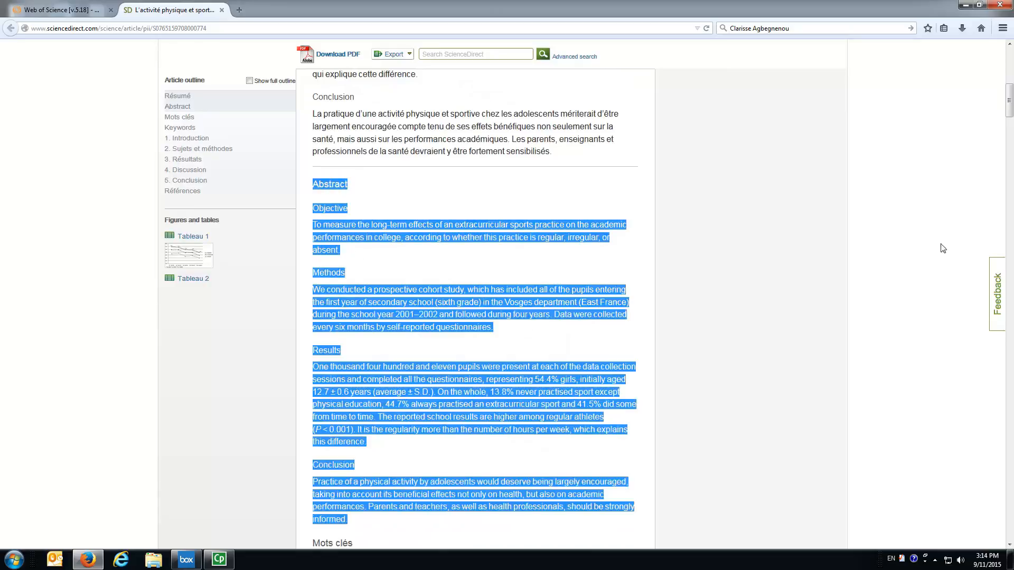
{"action": "scroll", "coordinate": [1011, 121], "scroll_direction": "down", "scroll_amount": 5}
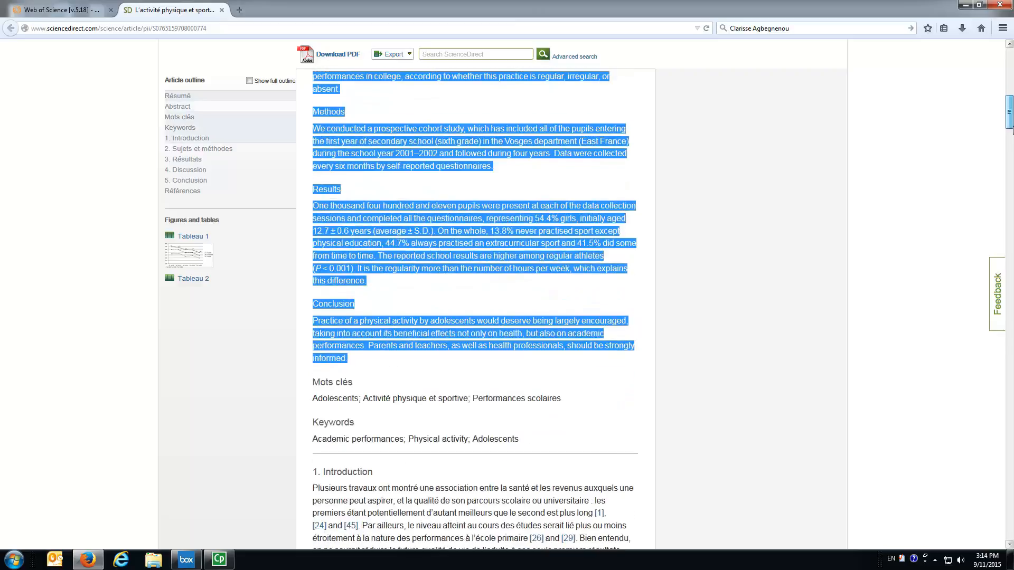
{"action": "left_click_drag", "start_coordinate": [314, 423], "coordinate": [536, 443]}
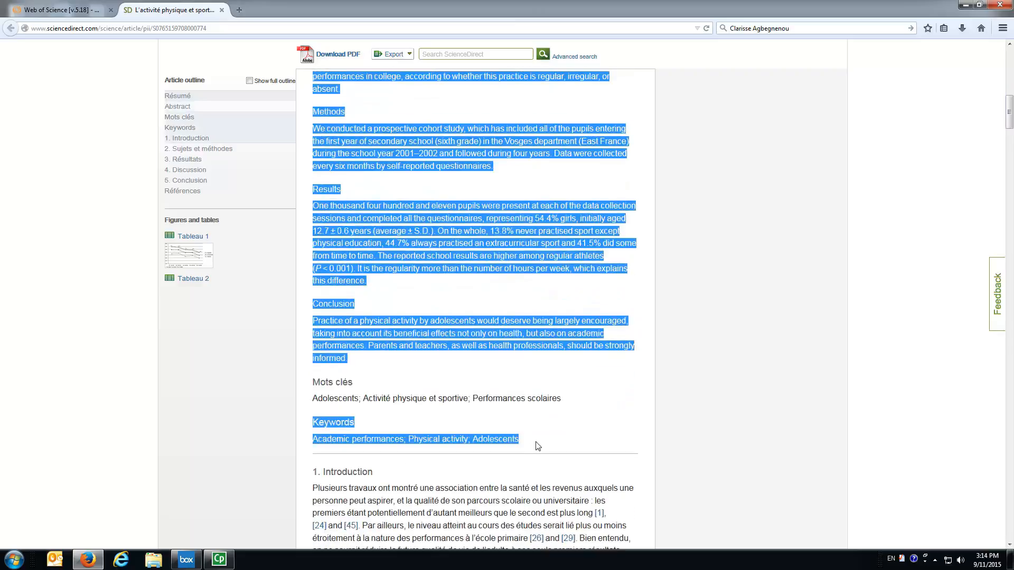
{"action": "right_click", "coordinate": [353, 206]}
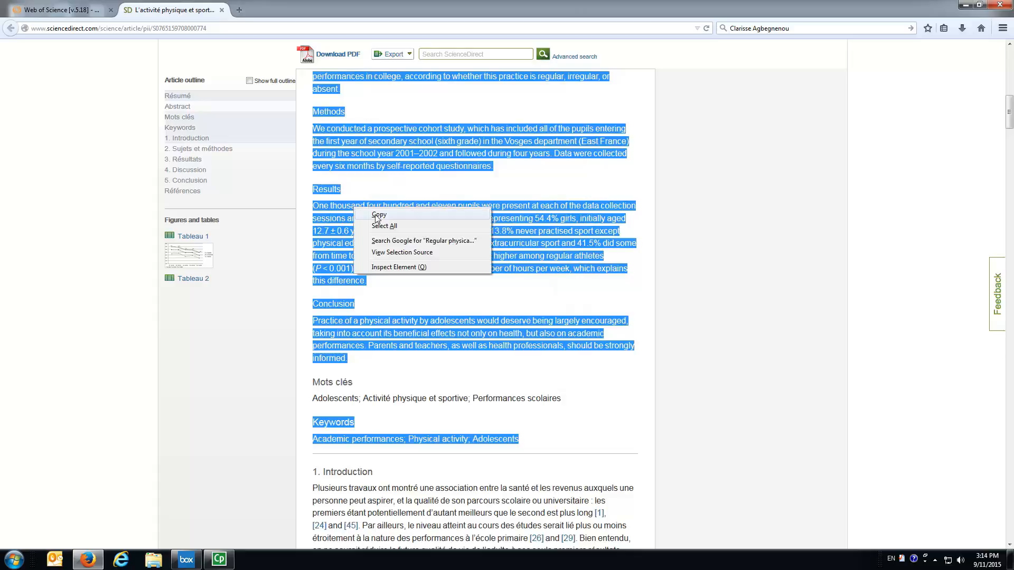
{"action": "left_click", "coordinate": [376, 217]}
Open Word 2010 and paste the copied English text into the blank document, keeping text only.
{"action": "left_click", "coordinate": [14, 559]}
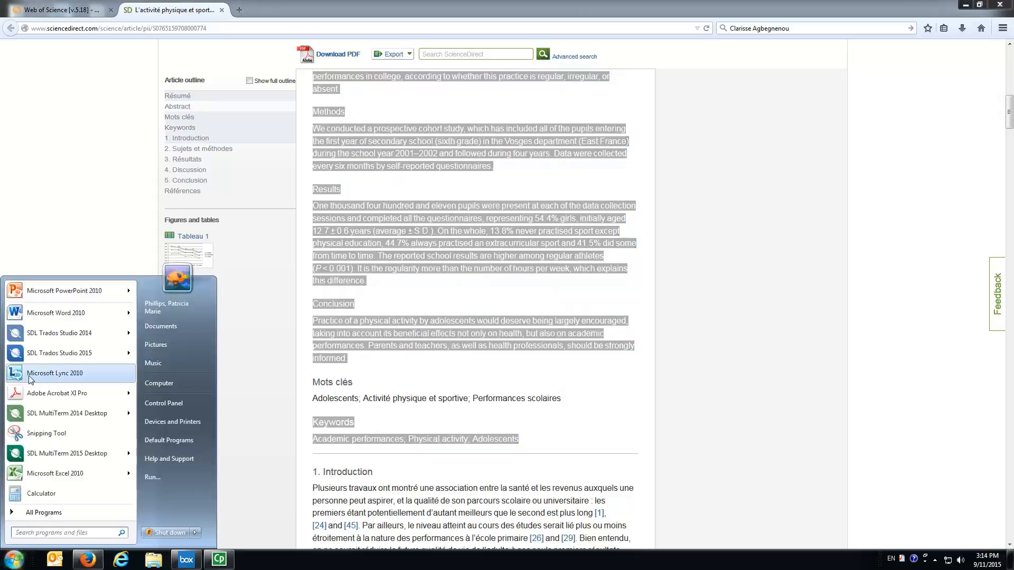
{"action": "left_click", "coordinate": [44, 312]}
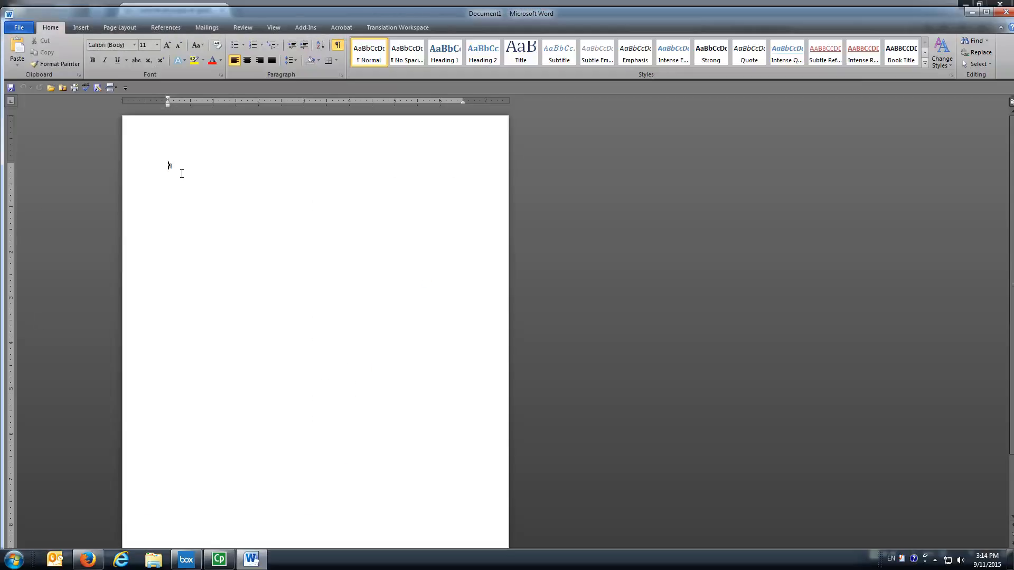
{"action": "right_click", "coordinate": [172, 167]}
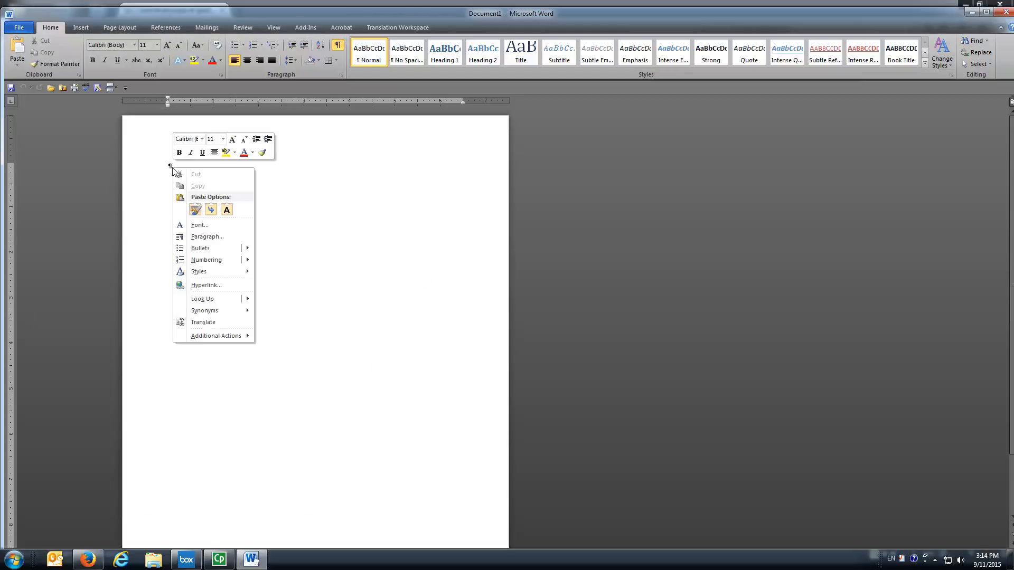
{"action": "left_click", "coordinate": [226, 210]}
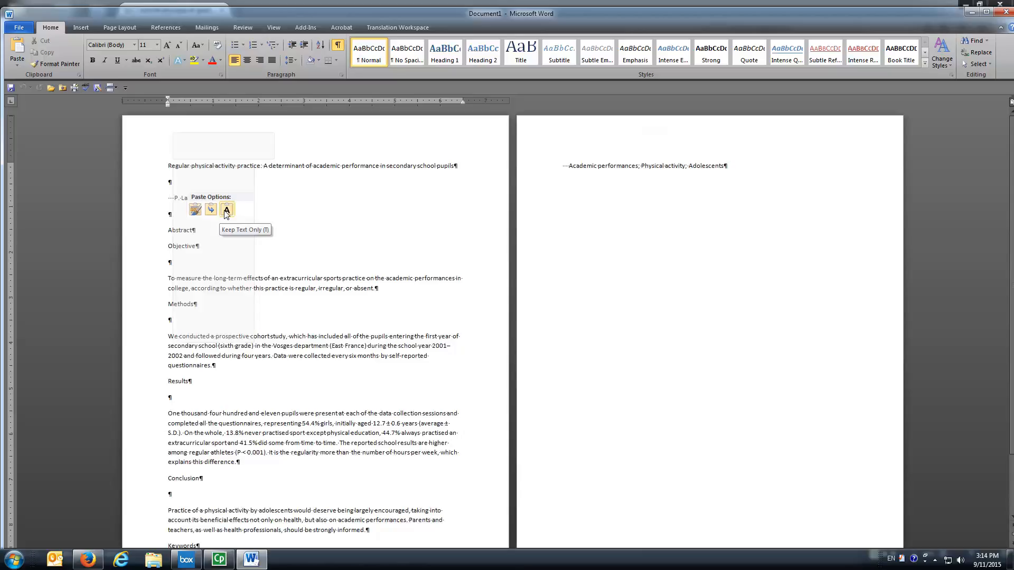
Delete the empty paragraphs between the title, authors, headings and section texts of the pasted content.
{"action": "left_click", "coordinate": [175, 183]}
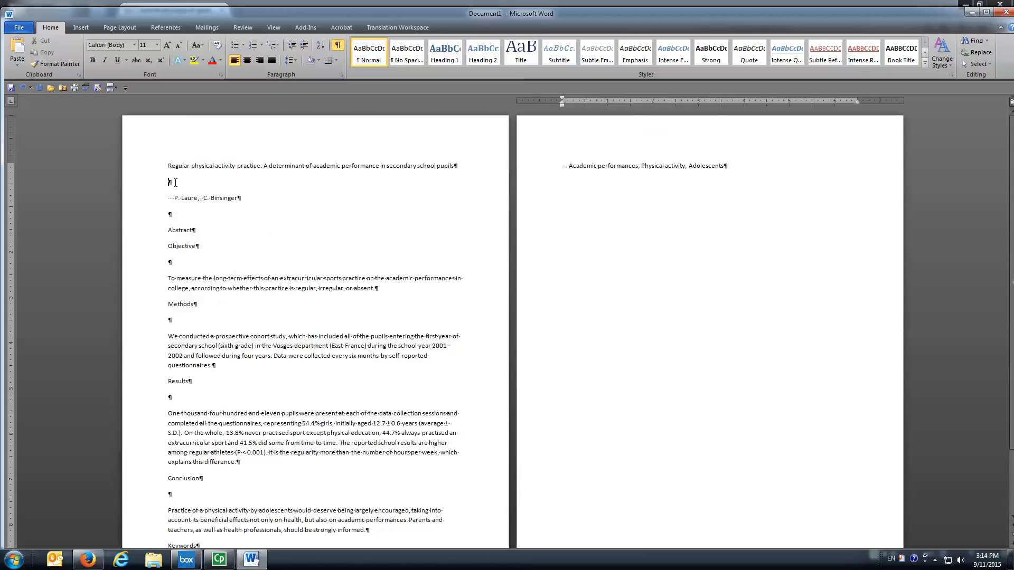
{"action": "key", "text": "Delete"}
{"action": "key", "text": "Down"}
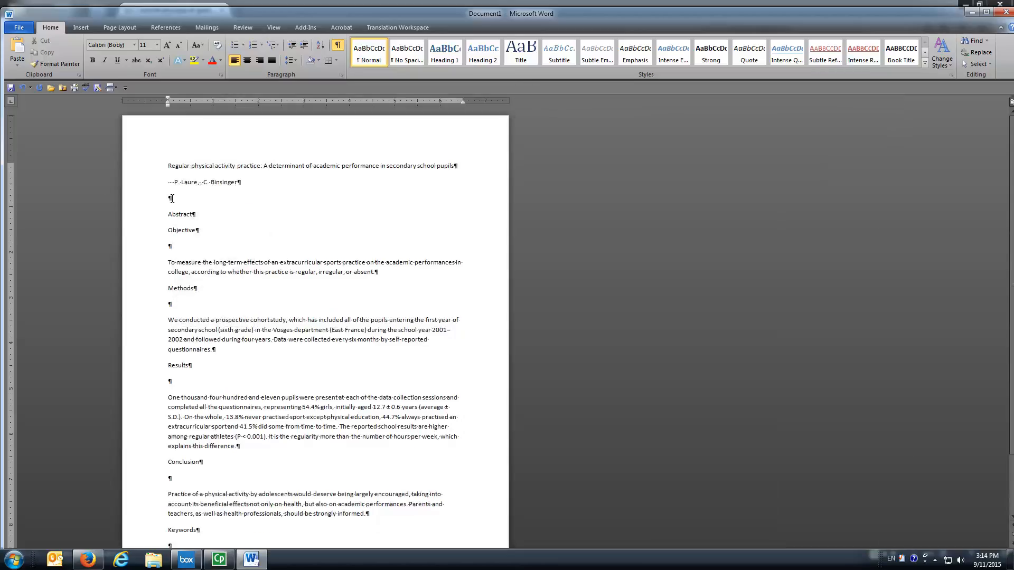
{"action": "key", "text": "Delete"}
{"action": "key", "text": "Down"}
{"action": "key", "text": "Down"}
{"action": "key", "text": "Down"}
{"action": "key", "text": "Delete"}
{"action": "key", "text": "Down"}
{"action": "key", "text": "Down"}
{"action": "key", "text": "Down"}
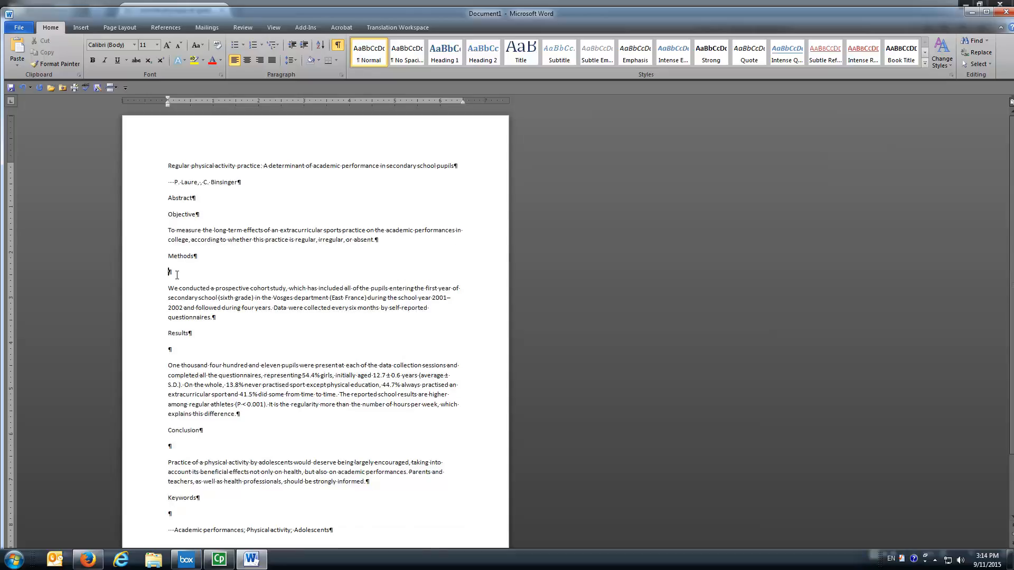
{"action": "key", "text": "Delete"}
{"action": "key", "text": "BackSpace"}
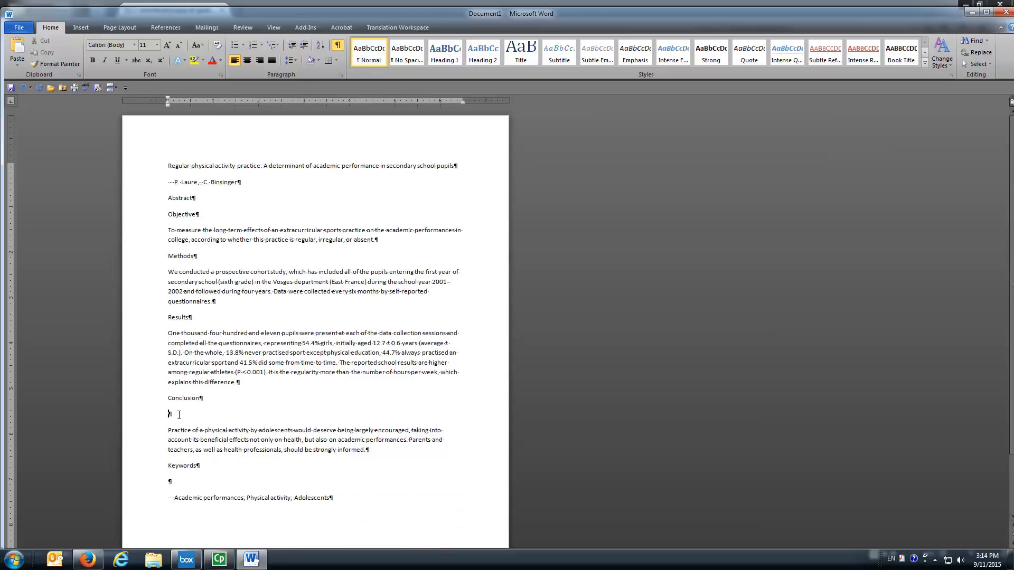
{"action": "left_click", "coordinate": [179, 416]}
{"action": "key", "text": "BackSpace"}
Remove the leading spaces before the author line and before the keywords line.
{"action": "key", "text": "BackSpace"}
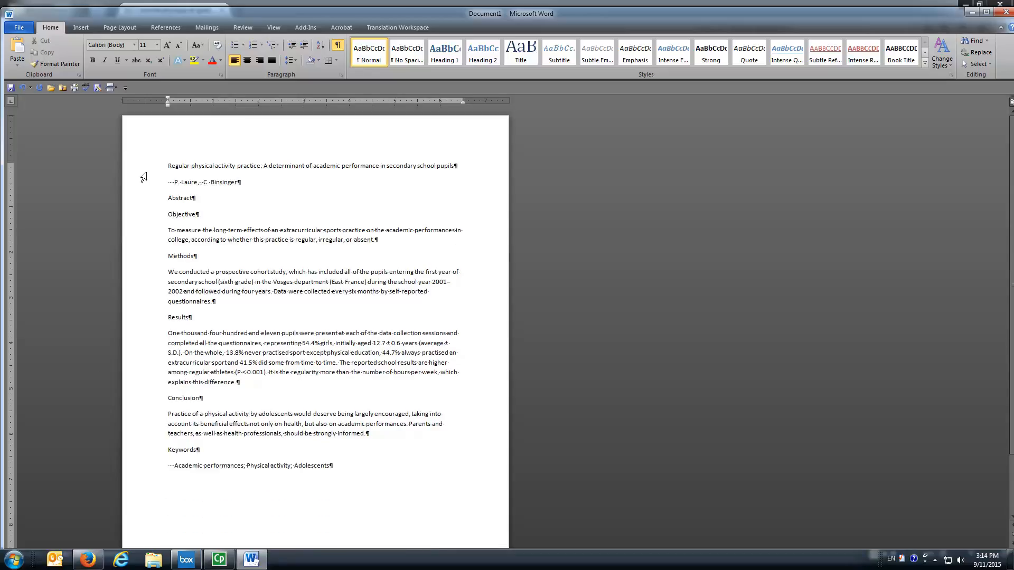
{"action": "left_click", "coordinate": [175, 182]}
{"action": "key", "text": "BackSpace"}
{"action": "key", "text": "BackSpace"}
{"action": "key", "text": "BackSpace"}
{"action": "key", "text": "BackSpace"}
{"action": "left_click", "coordinate": [176, 465]}
{"action": "key", "text": "BackSpace"}
{"action": "key", "text": "BackSpace"}
{"action": "key", "text": "BackSpace"}
{"action": "key", "text": "BackSpace"}
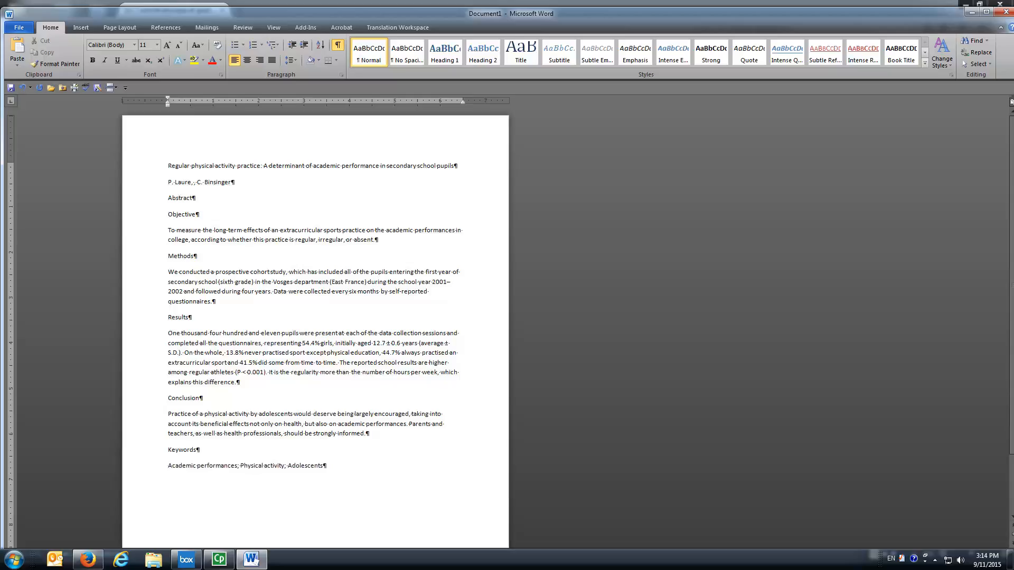
Save the document as EN_Exercise_Health in the Desktop's Exercise_Health folder and close Word.
{"action": "left_click", "coordinate": [18, 28]}
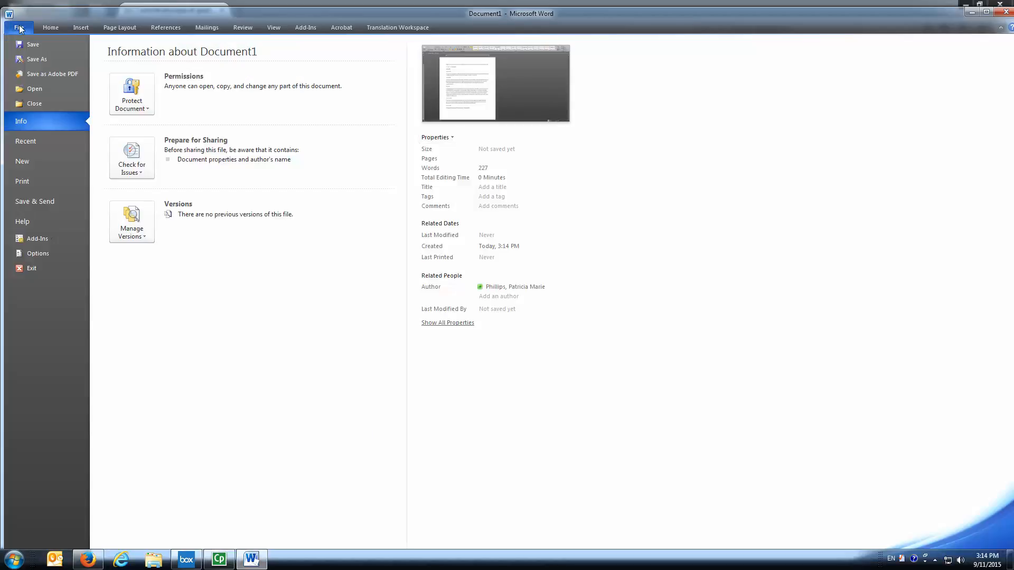
{"action": "left_click", "coordinate": [28, 60]}
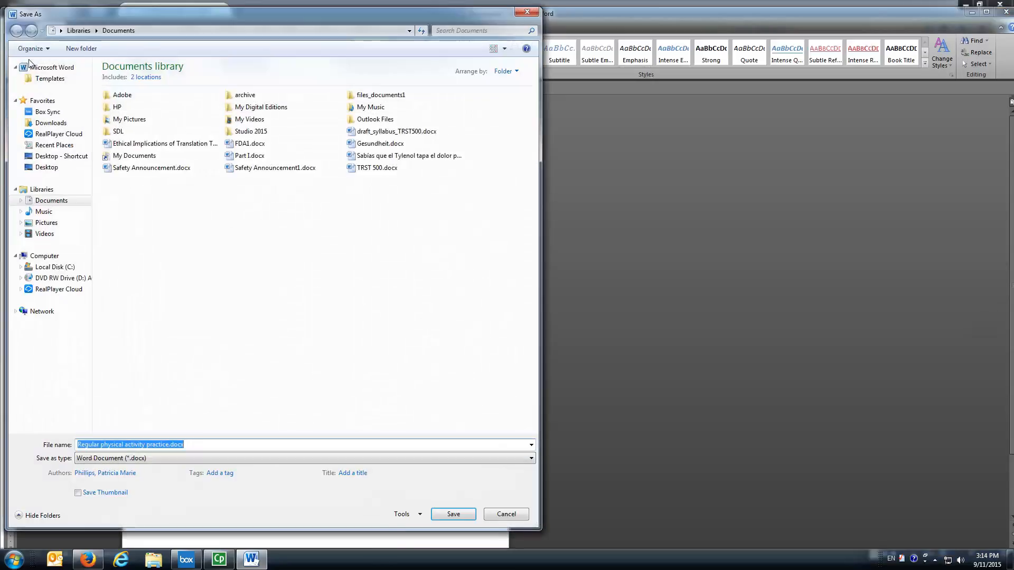
{"action": "left_click", "coordinate": [47, 168]}
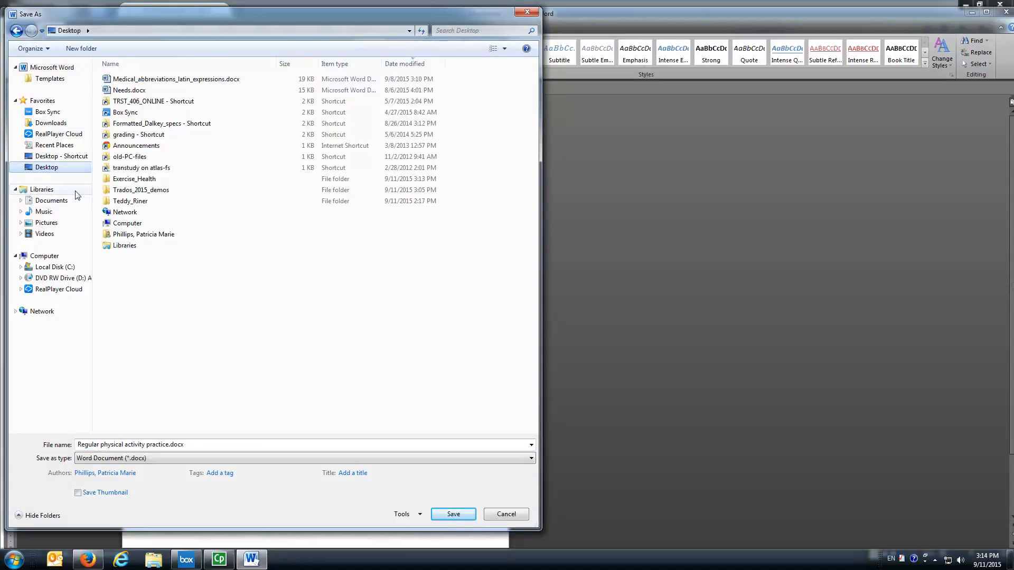
{"action": "double_click", "coordinate": [128, 180]}
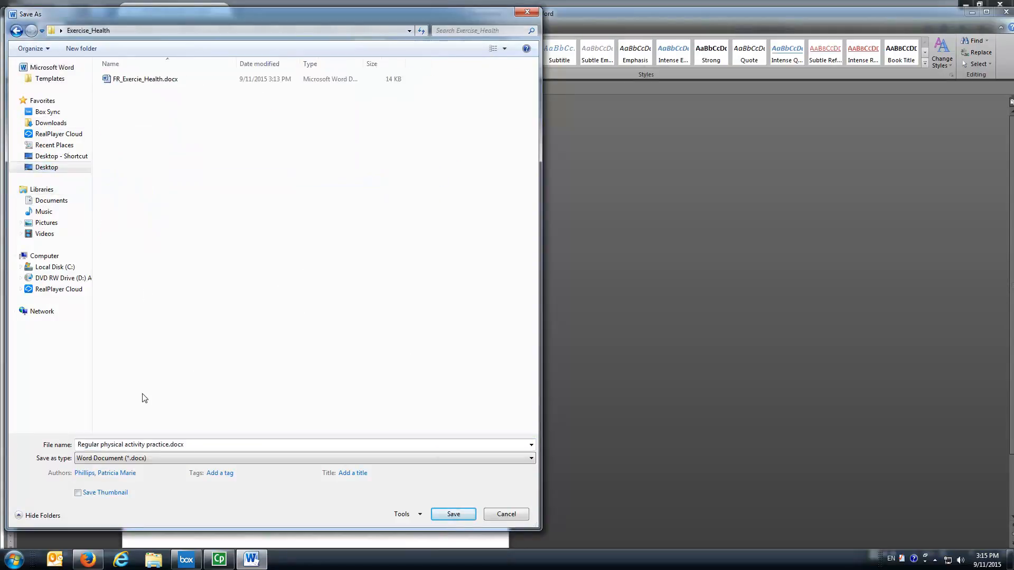
{"action": "left_click", "coordinate": [188, 445]}
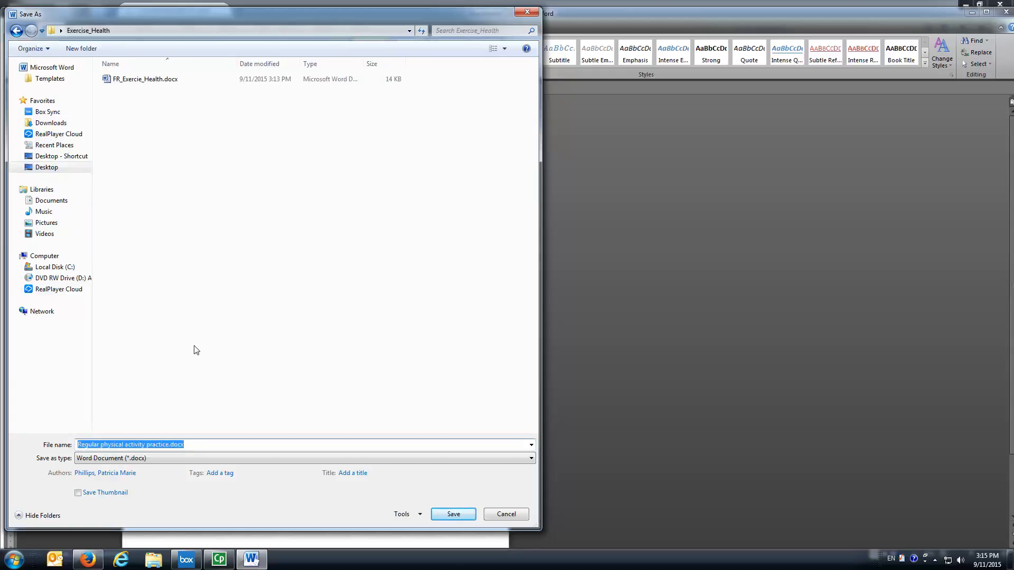
{"action": "type", "text": "EN_E"}
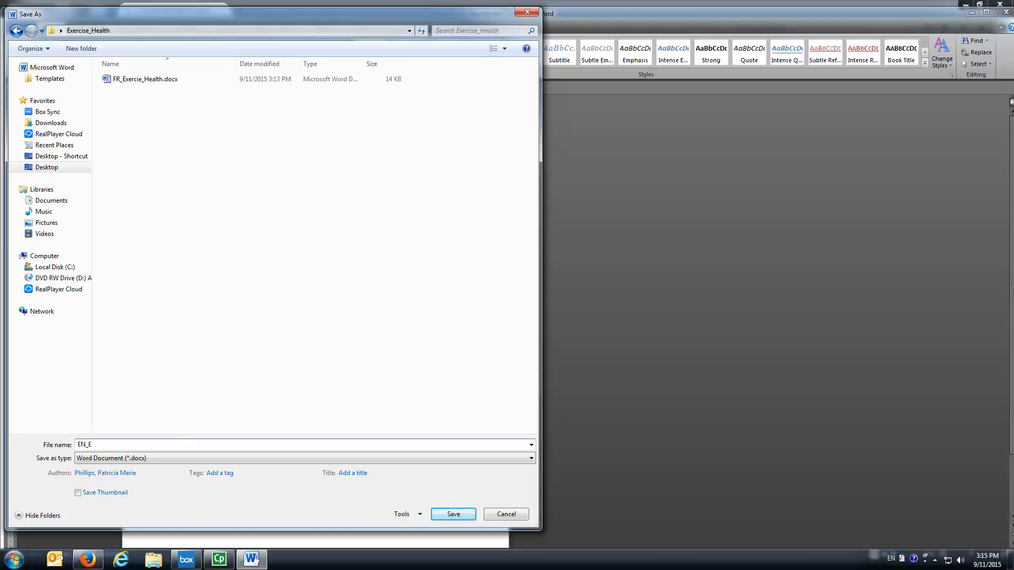
{"action": "type", "text": "xercise_Health"}
{"action": "left_click", "coordinate": [460, 514]}
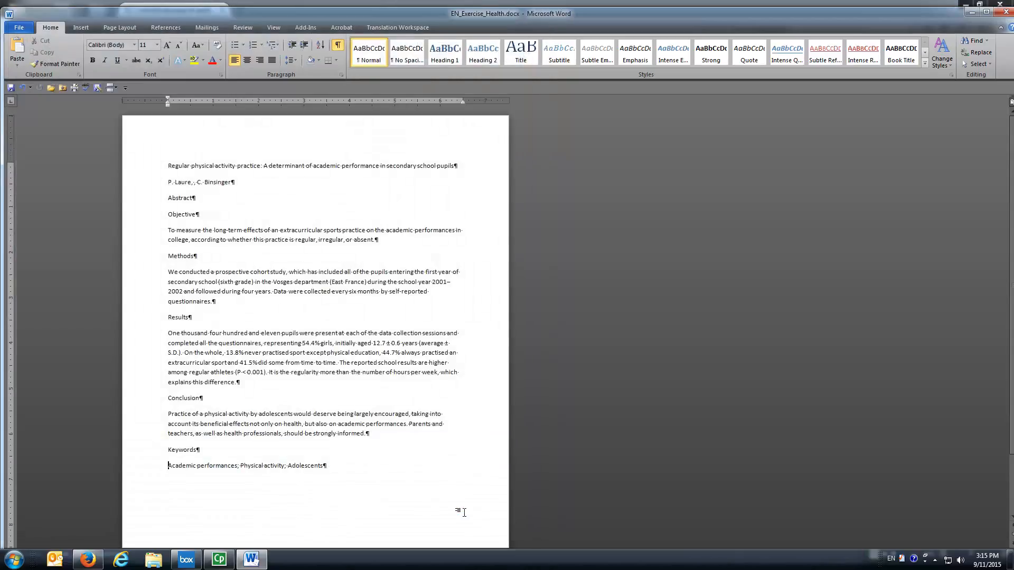
{"action": "left_click", "coordinate": [1004, 12]}
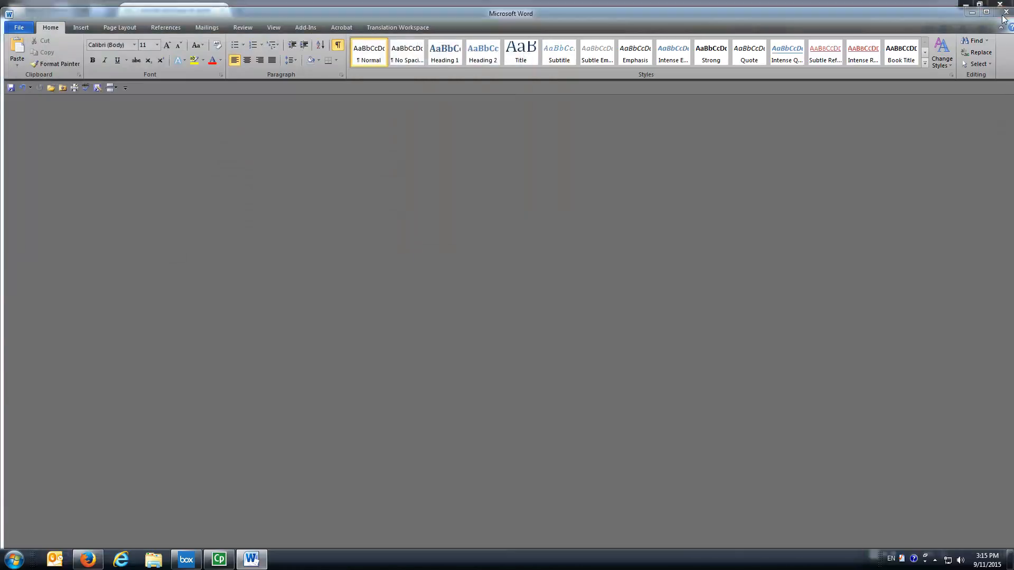
{"action": "left_click", "coordinate": [461, 292]}
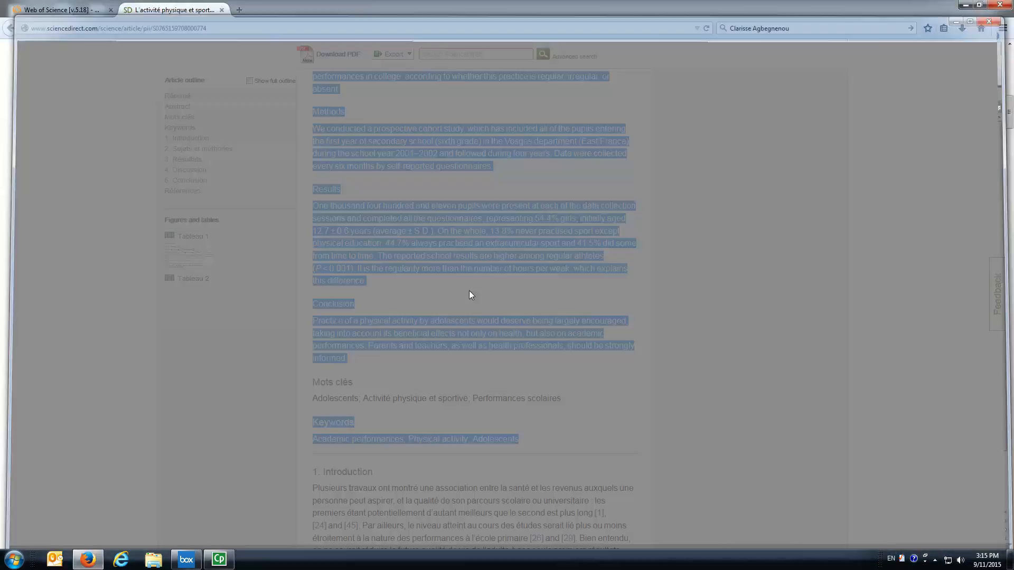
Clear the selection on the article page and minimize the browser window.
{"action": "left_click", "coordinate": [428, 218]}
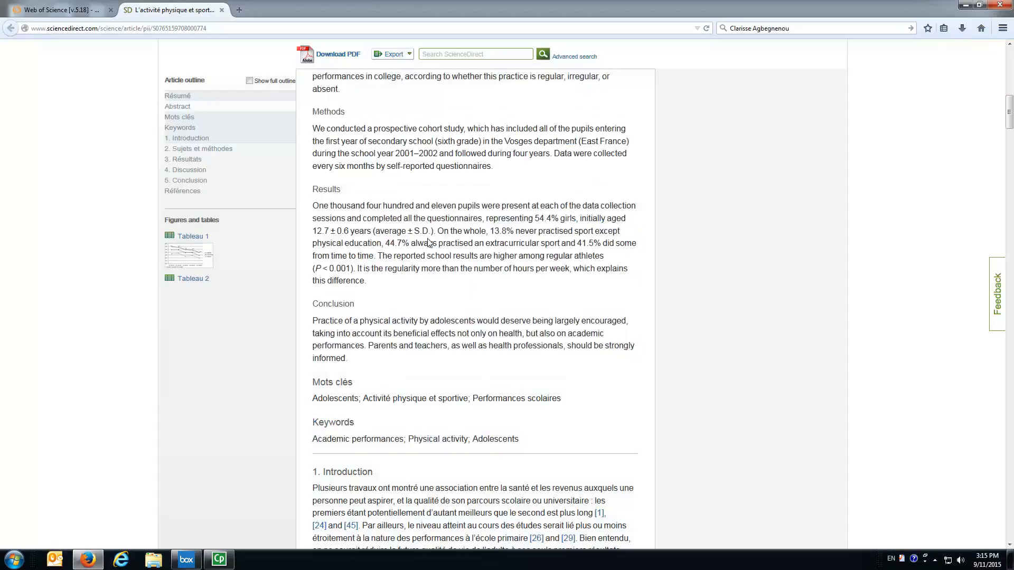
{"action": "scroll", "coordinate": [406, 233], "scroll_direction": "up", "scroll_amount": 10}
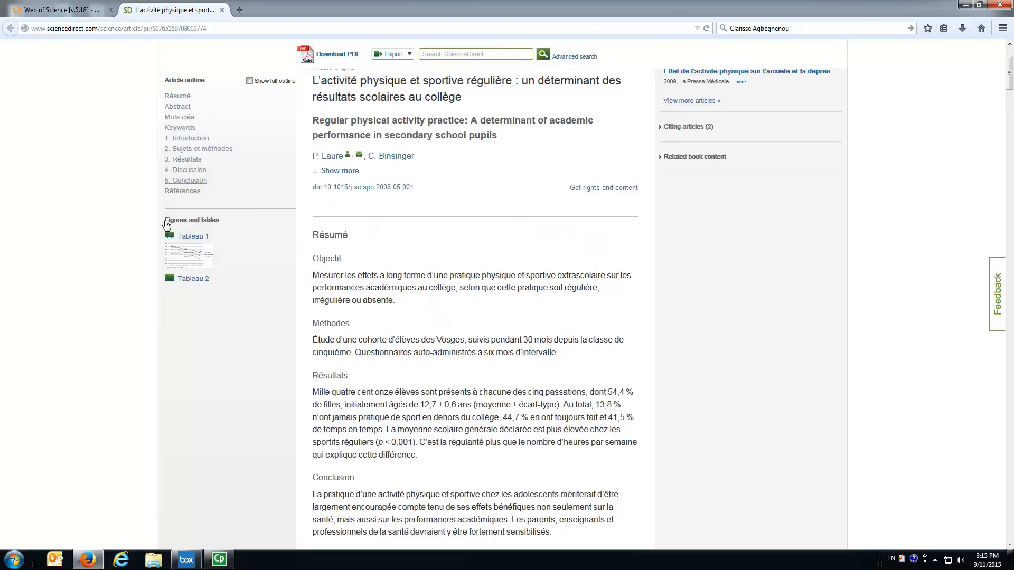
{"action": "left_click_drag", "start_coordinate": [1009, 91], "coordinate": [1010, 114]}
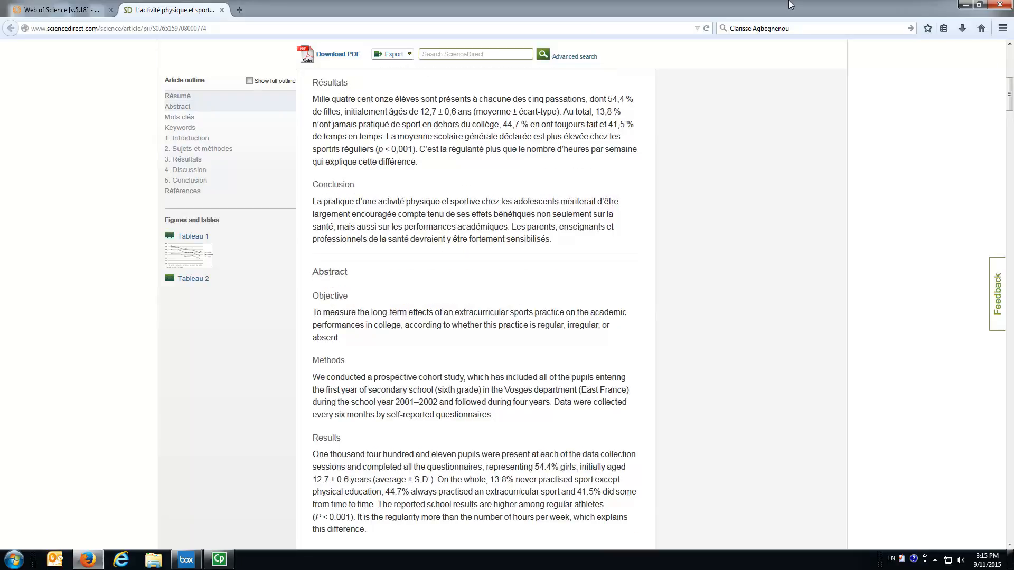
{"action": "left_click", "coordinate": [965, 6]}
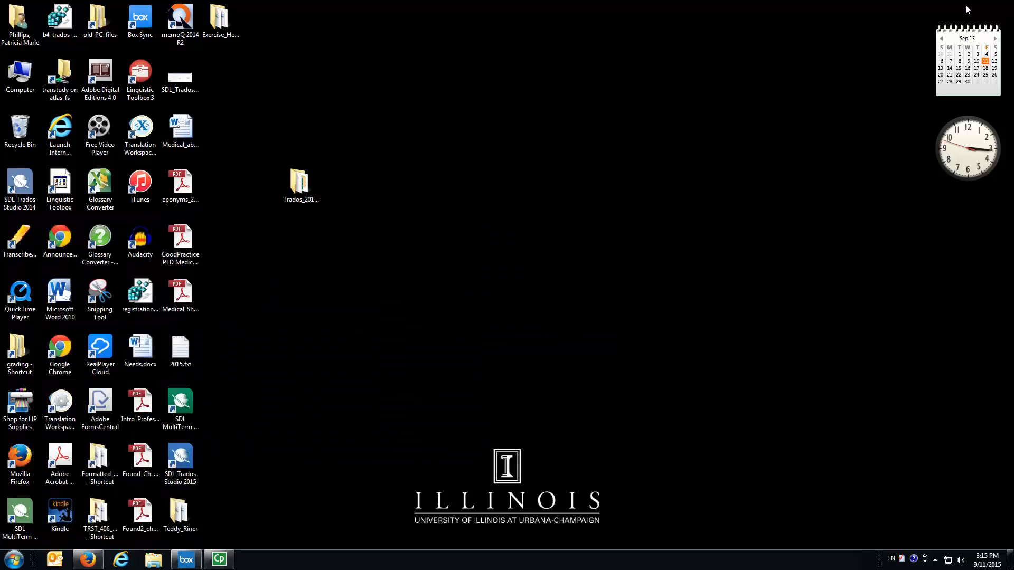